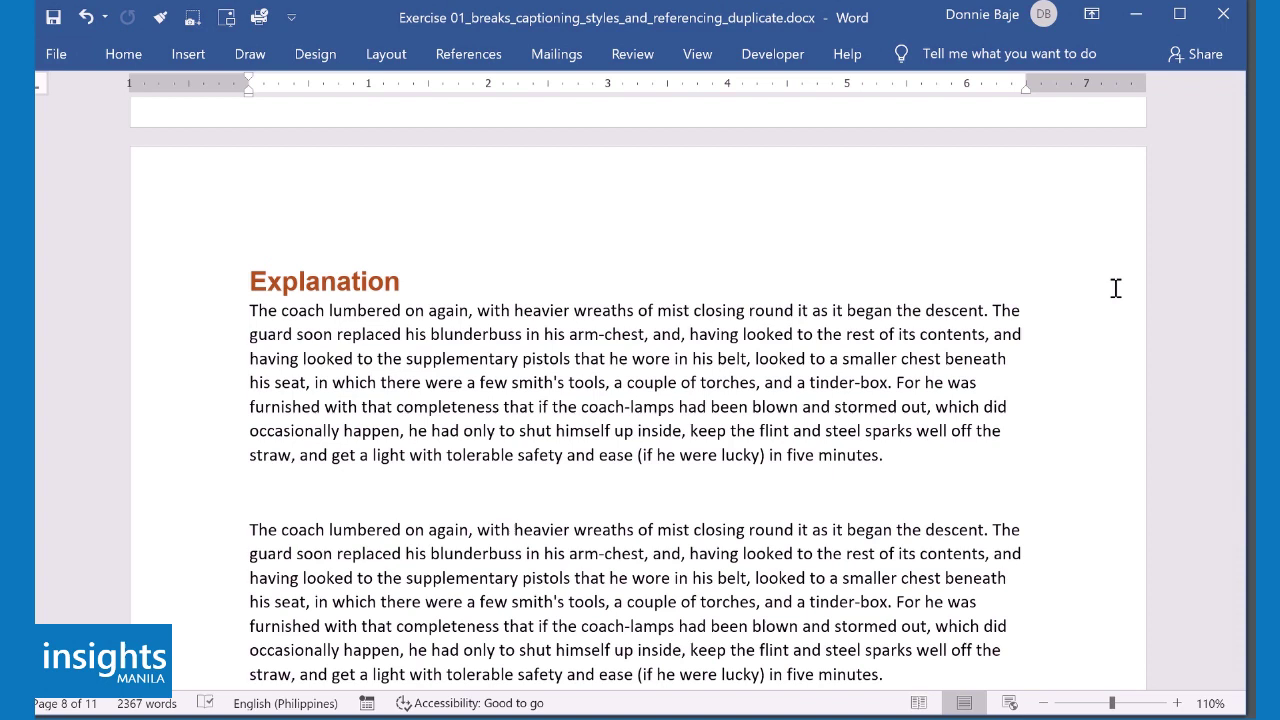
# - Return to page 1 and place the cursor after 'traitorous.' at the end of the Introduction paragraph
pyautogui.click(833, 338)
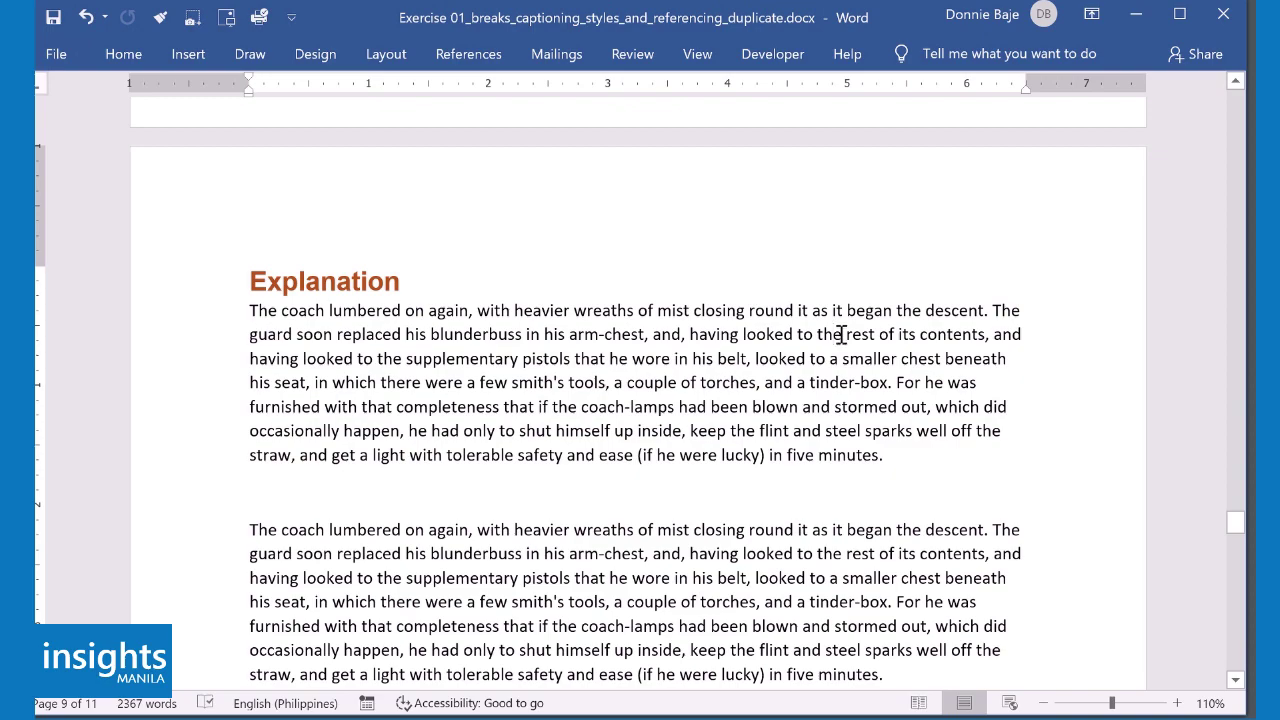
pyautogui.scroll(15, 841, 334)
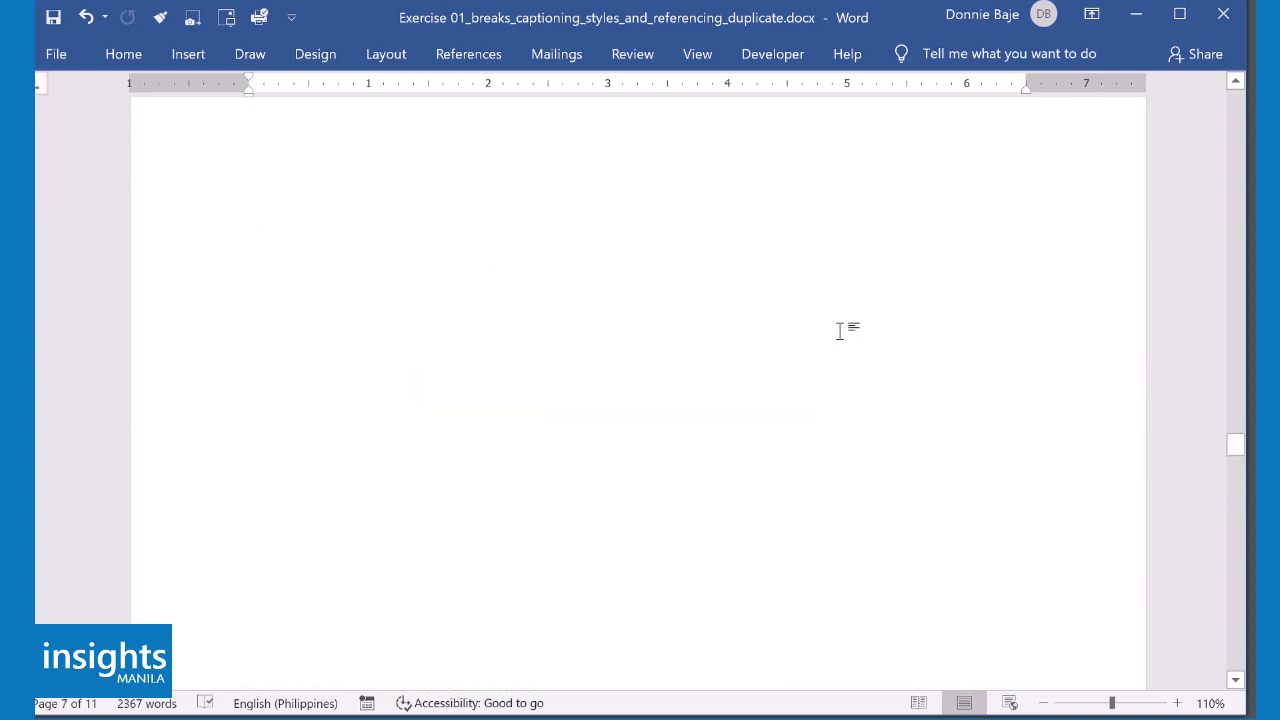
pyautogui.scroll(15, 840, 332)
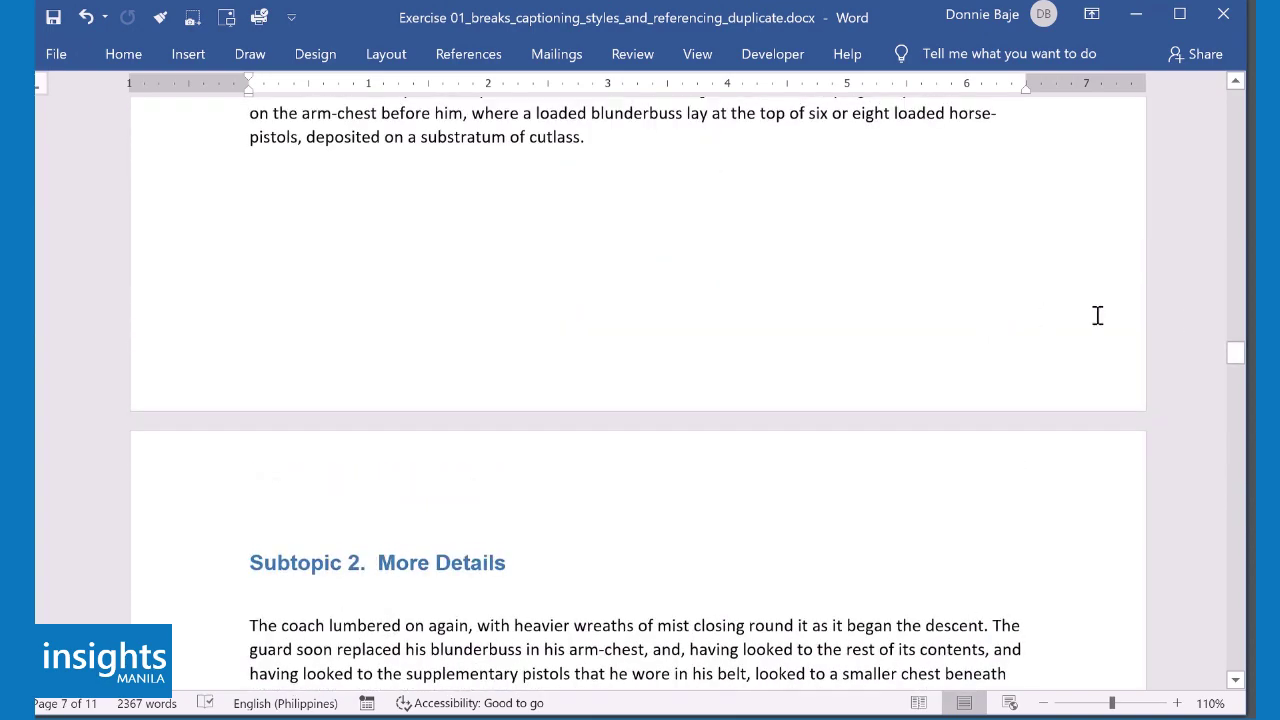
pyautogui.moveTo(1237, 355); pyautogui.dragTo(1235, 150)
pyautogui.scroll(-2, 337, 440)
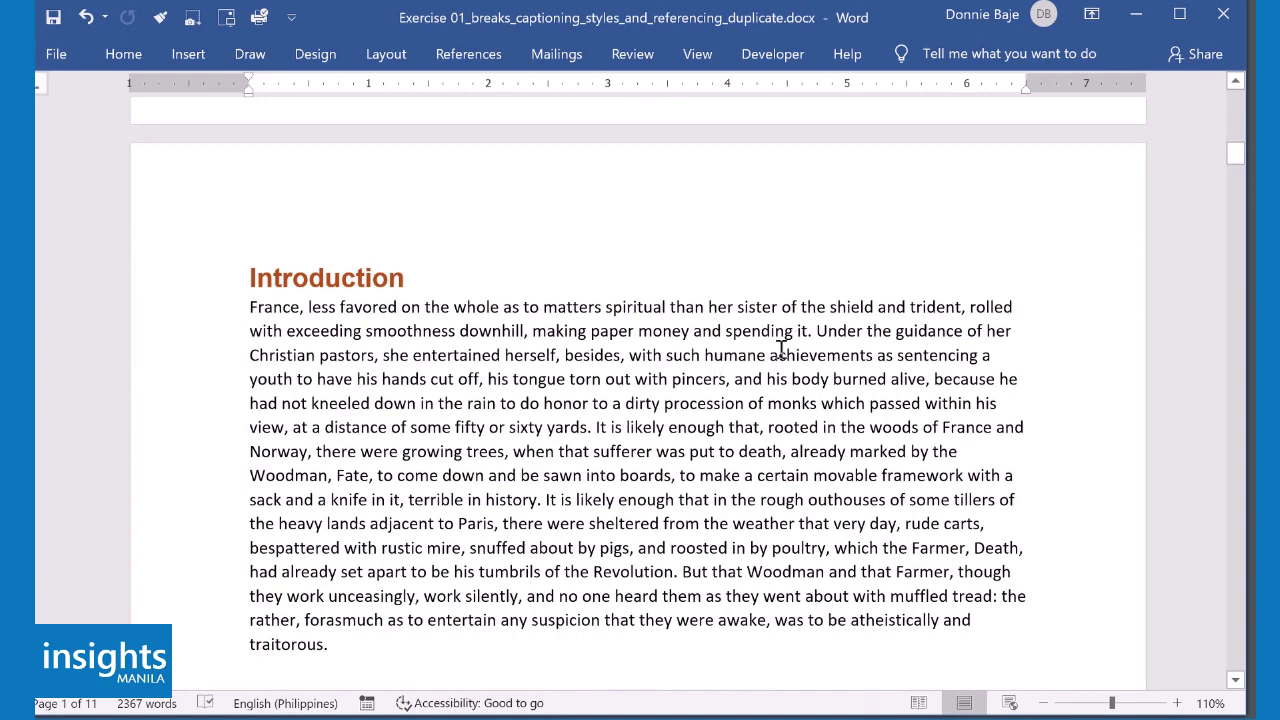
pyautogui.click(402, 648)
pyautogui.scroll(-2, 446, 634)
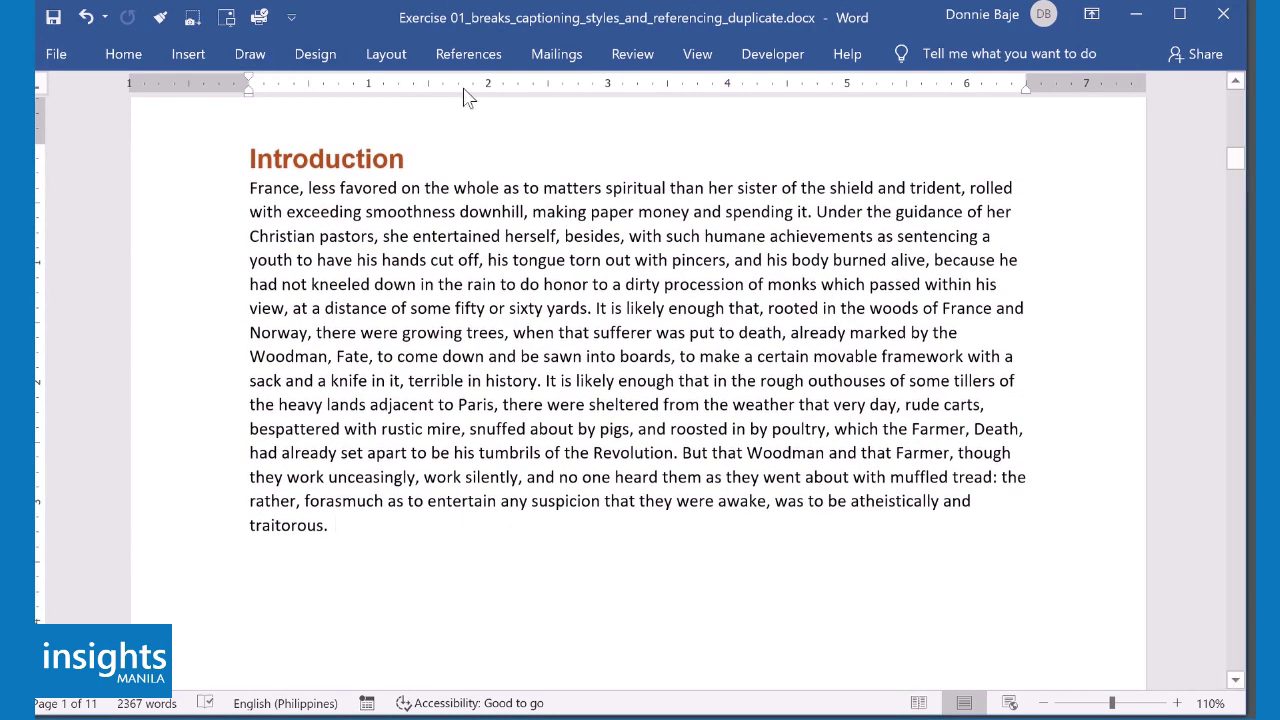
# - Start adding a new citation source from Insert Citation on the References tab
pyautogui.click(487, 60)
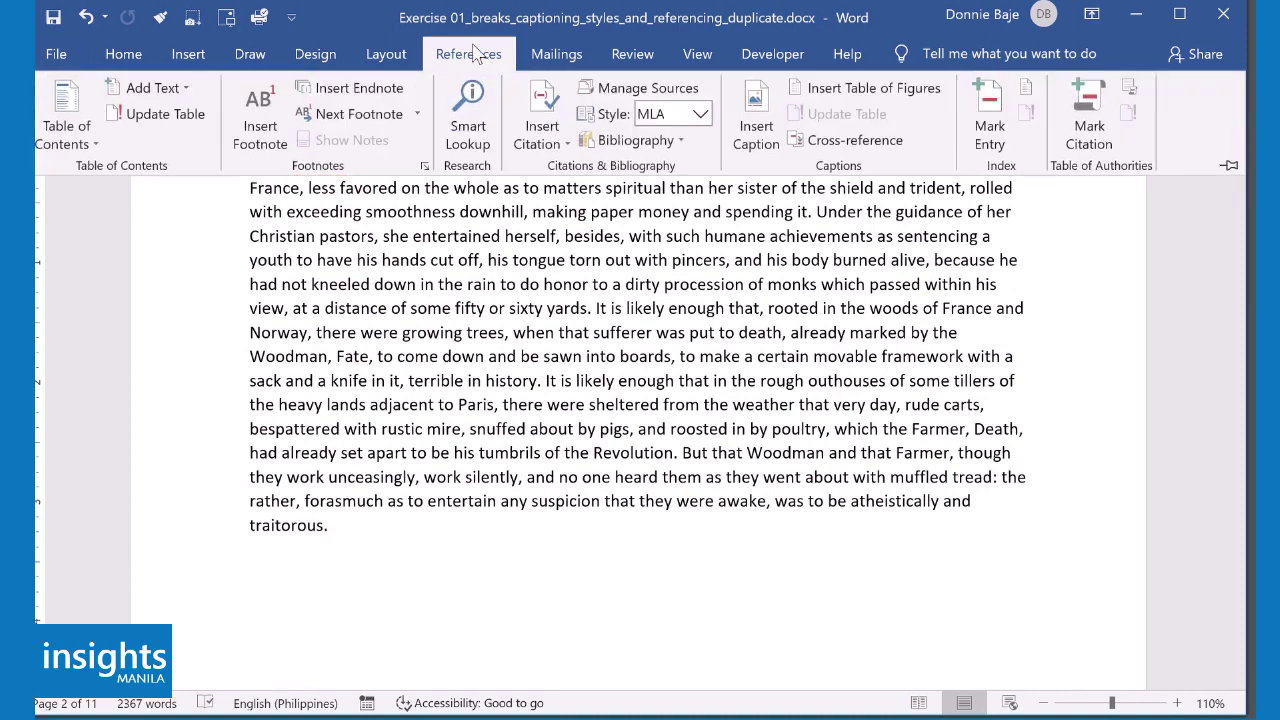
pyautogui.click(545, 145)
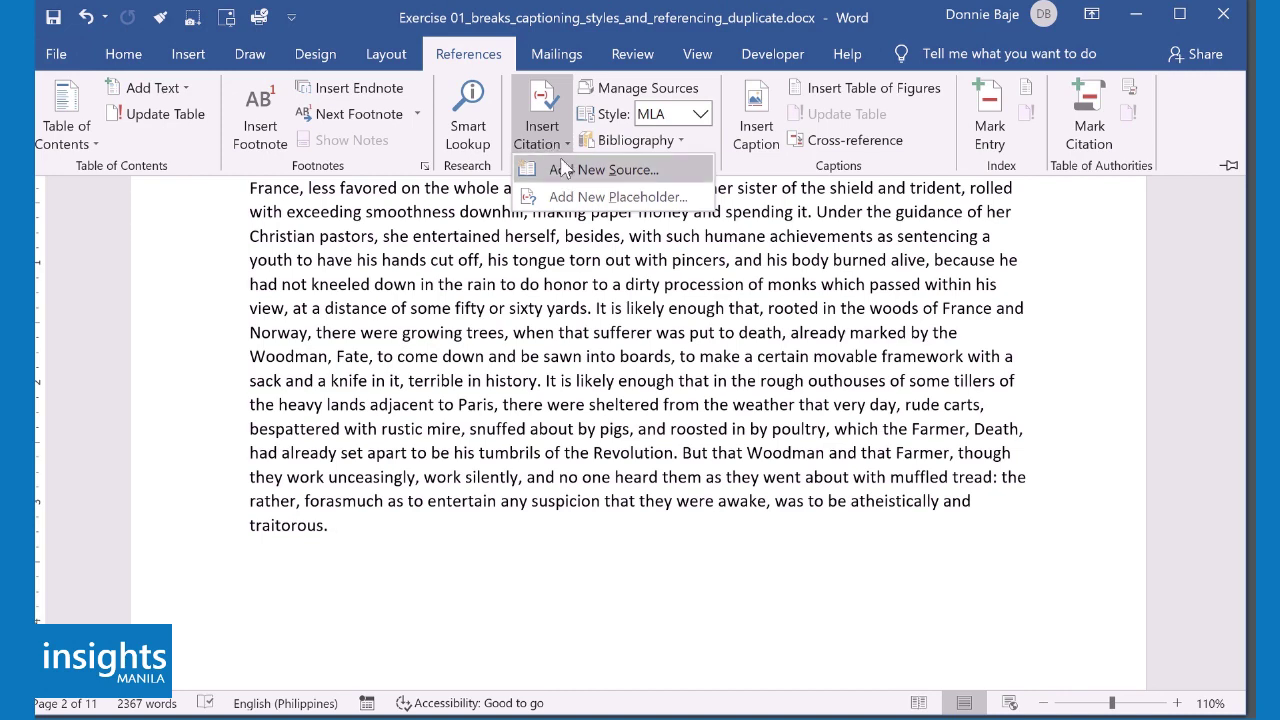
pyautogui.click(600, 170)
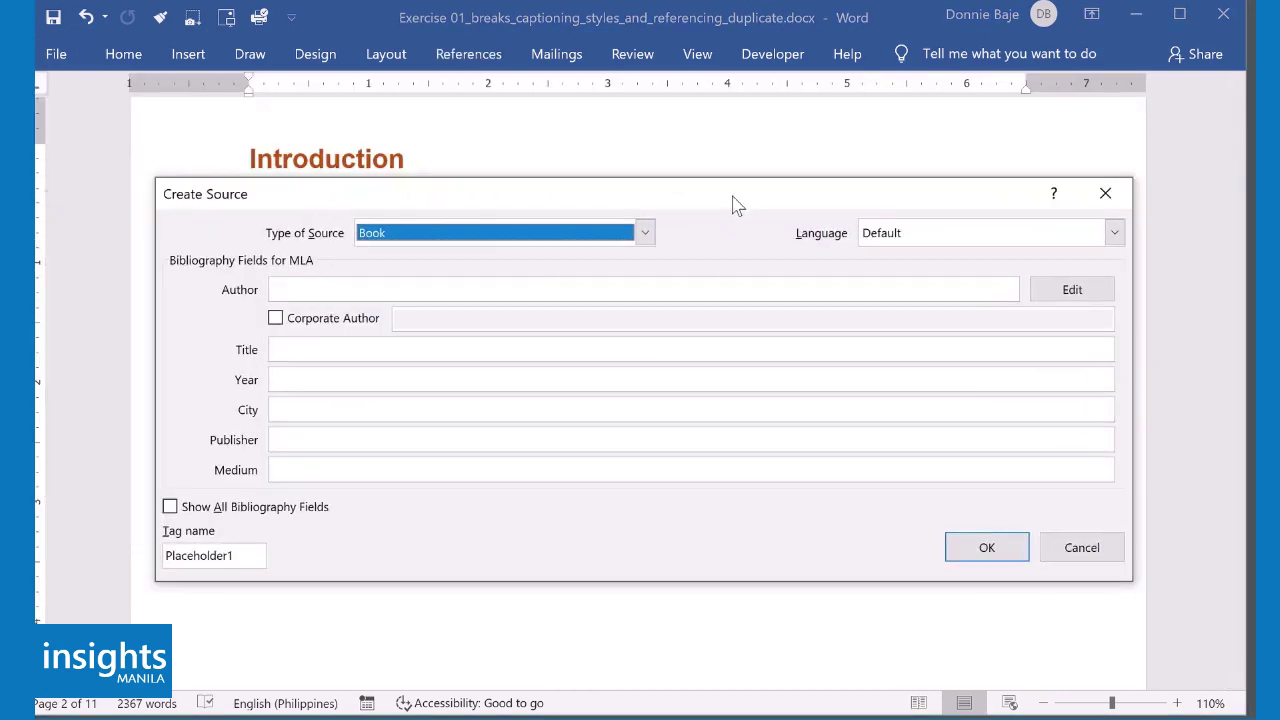
# - Try typing an author name into the Book source's Author field, then erase it
pyautogui.click(693, 290)
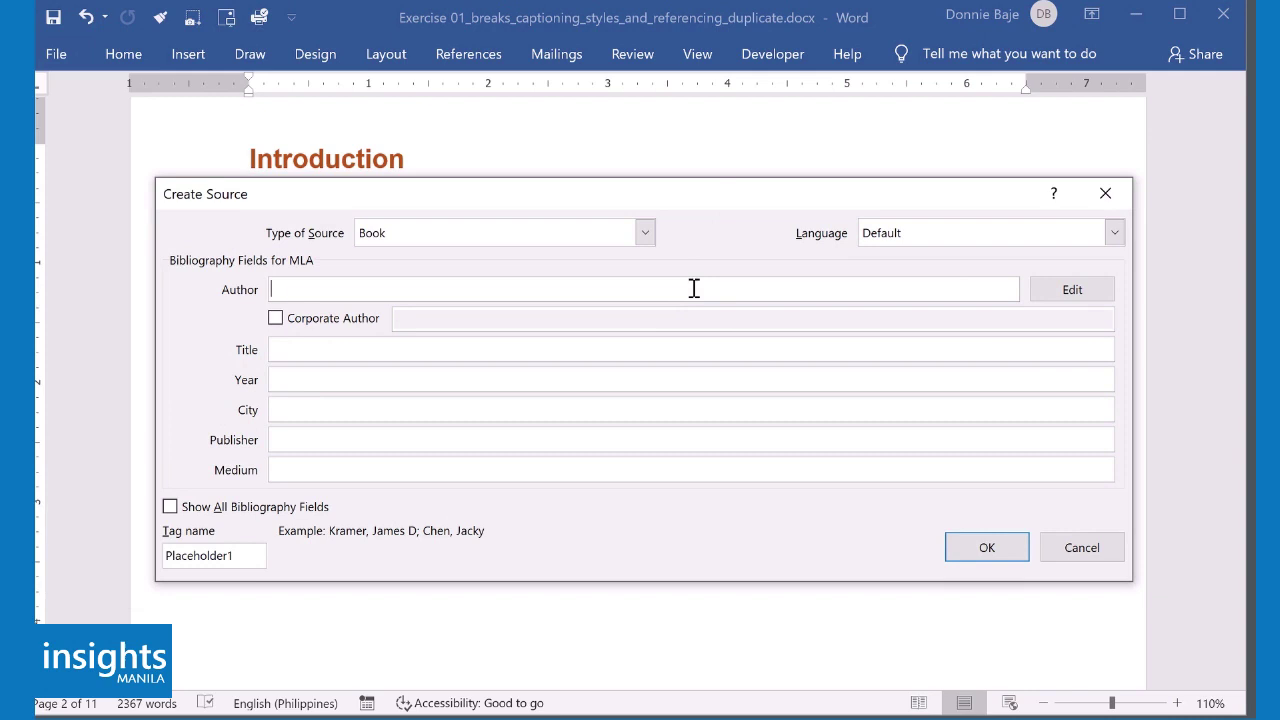
pyautogui.click(658, 348)
pyautogui.click(652, 380)
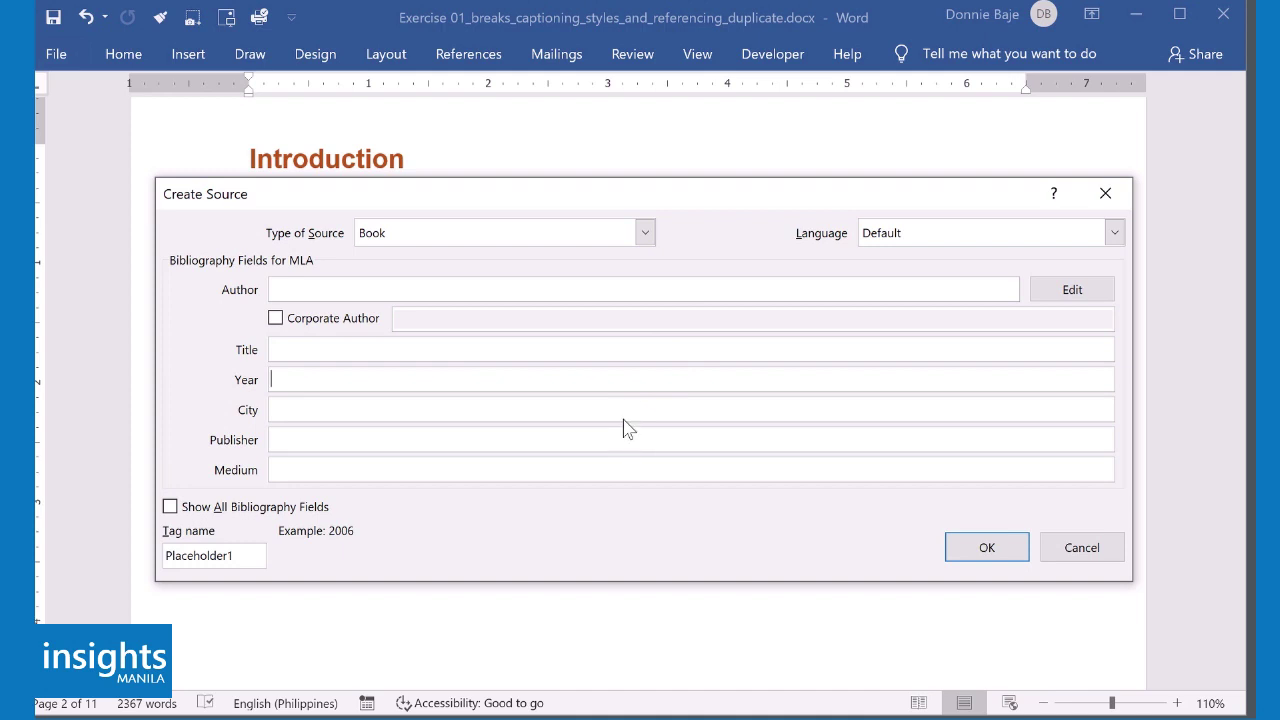
pyautogui.click(631, 285)
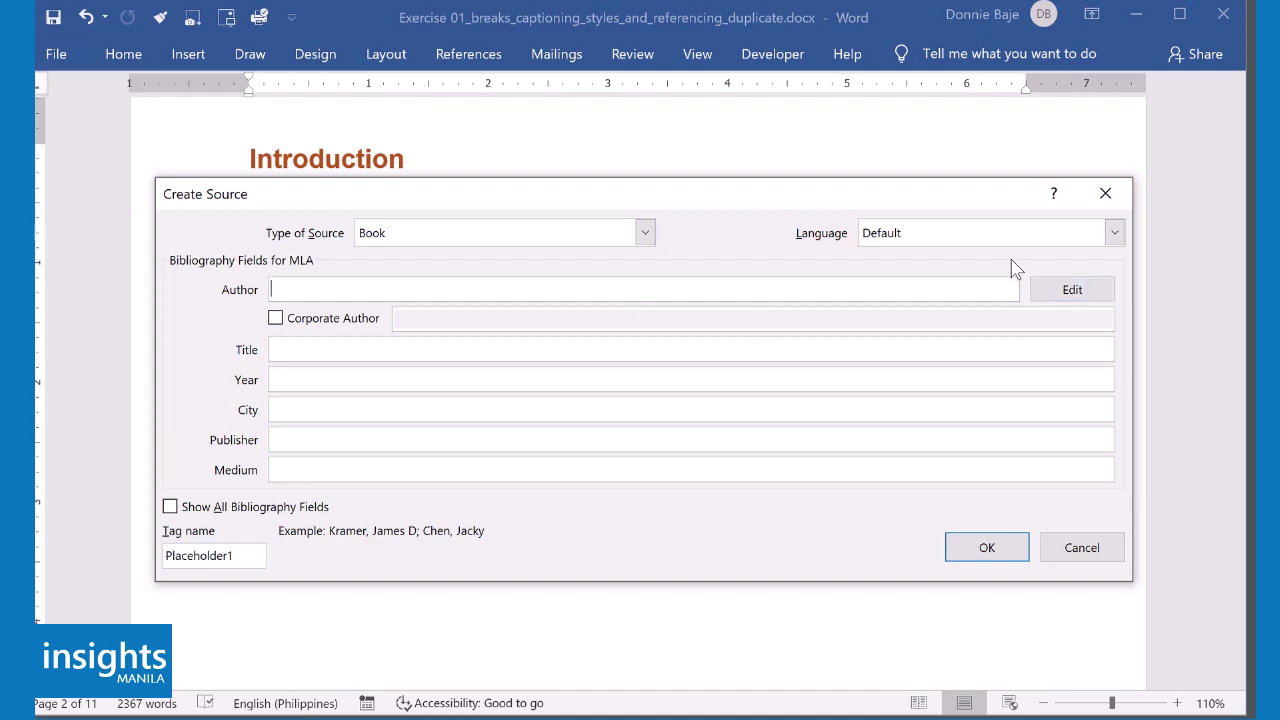
pyautogui.write('John Smit')
pyautogui.press('BackSpace')
pyautogui.press('BackSpace')
pyautogui.press('BackSpace')
pyautogui.press('BackSpace')
pyautogui.press('BackSpace')
pyautogui.press('BackSpace')
pyautogui.press('BackSpace')
pyautogui.press('BackSpace')
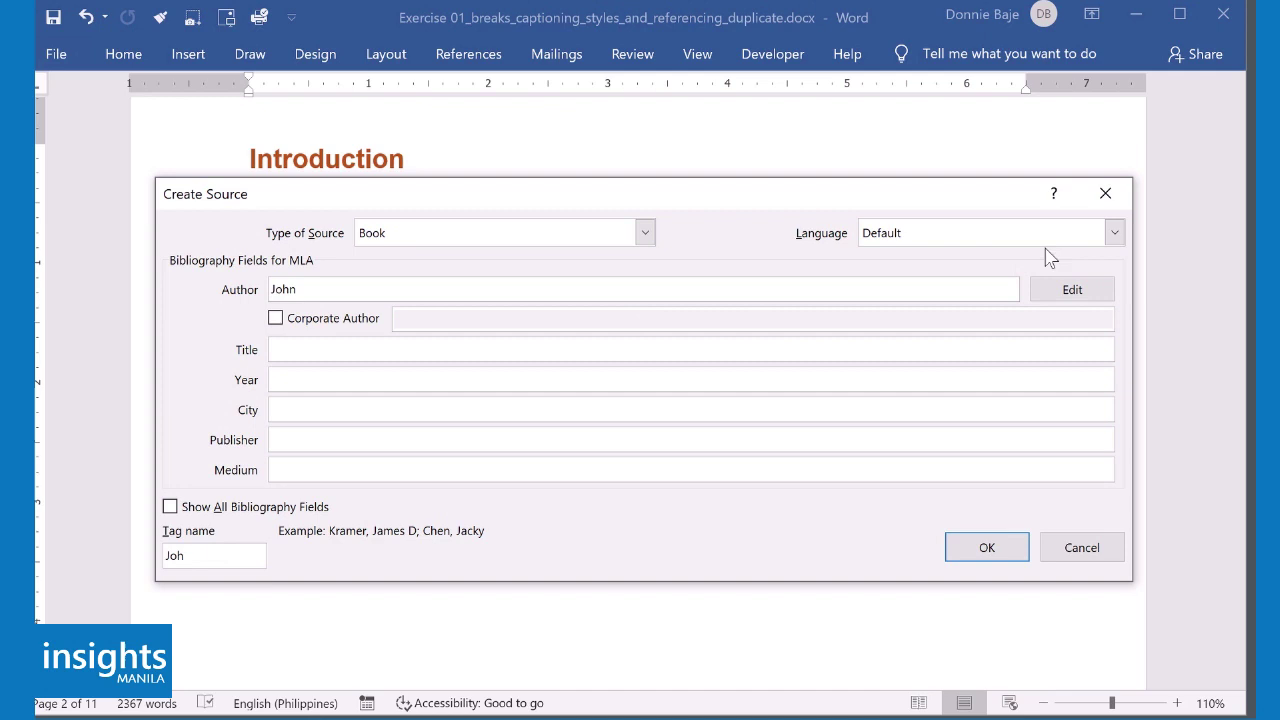
pyautogui.press('BackSpace')
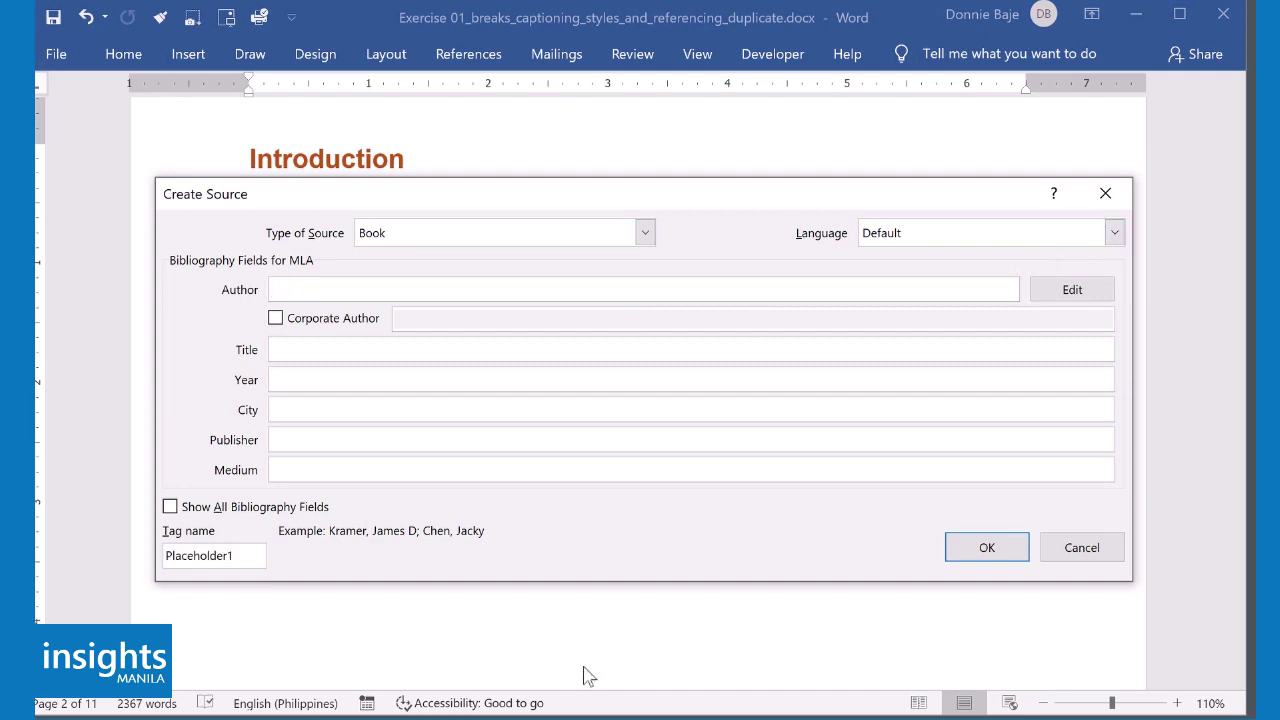
# - Enter the author's last name, first name and middle initial in Edit Name and add it to the source
pyautogui.click(1072, 290)
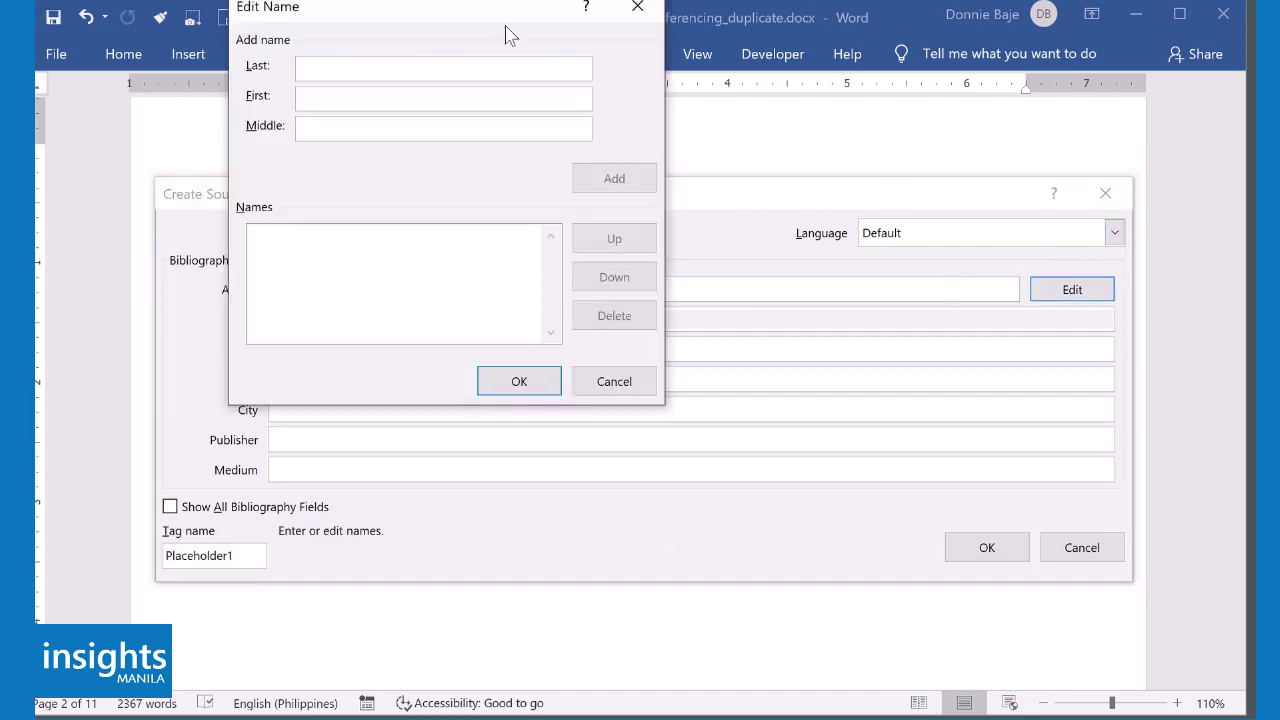
pyautogui.moveTo(500, 20); pyautogui.dragTo(541, 129)
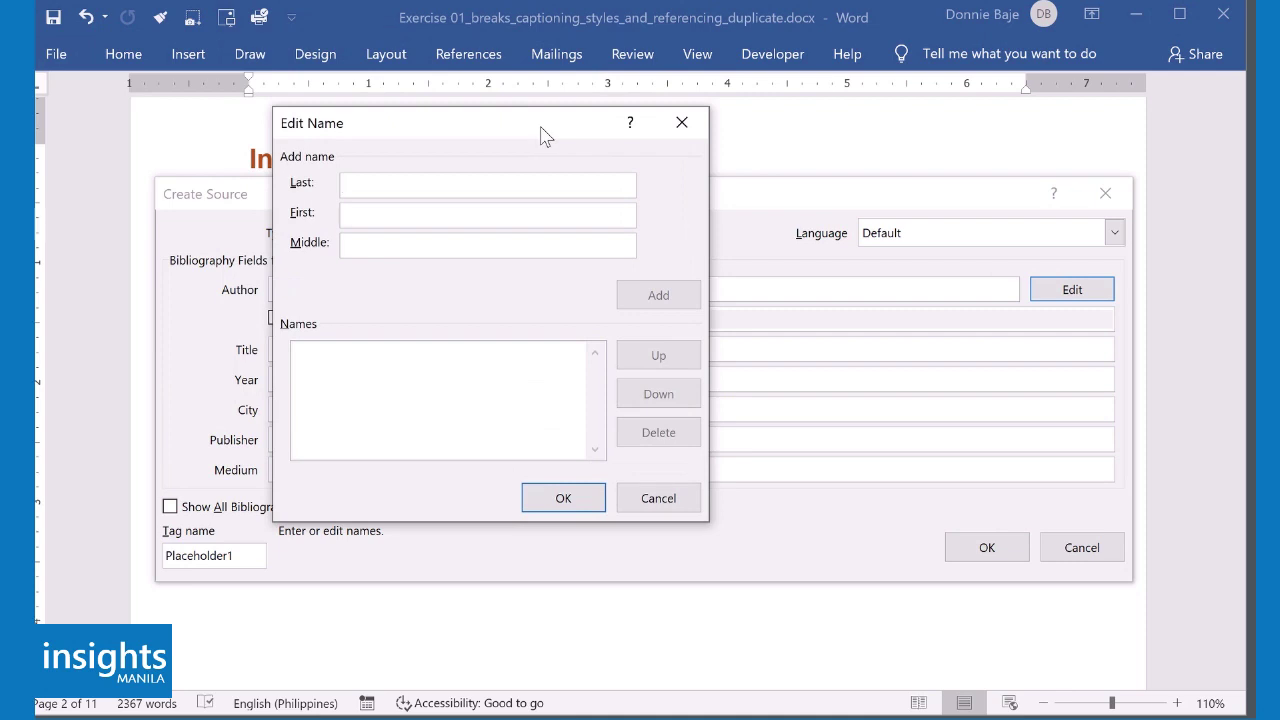
pyautogui.write('Smi')
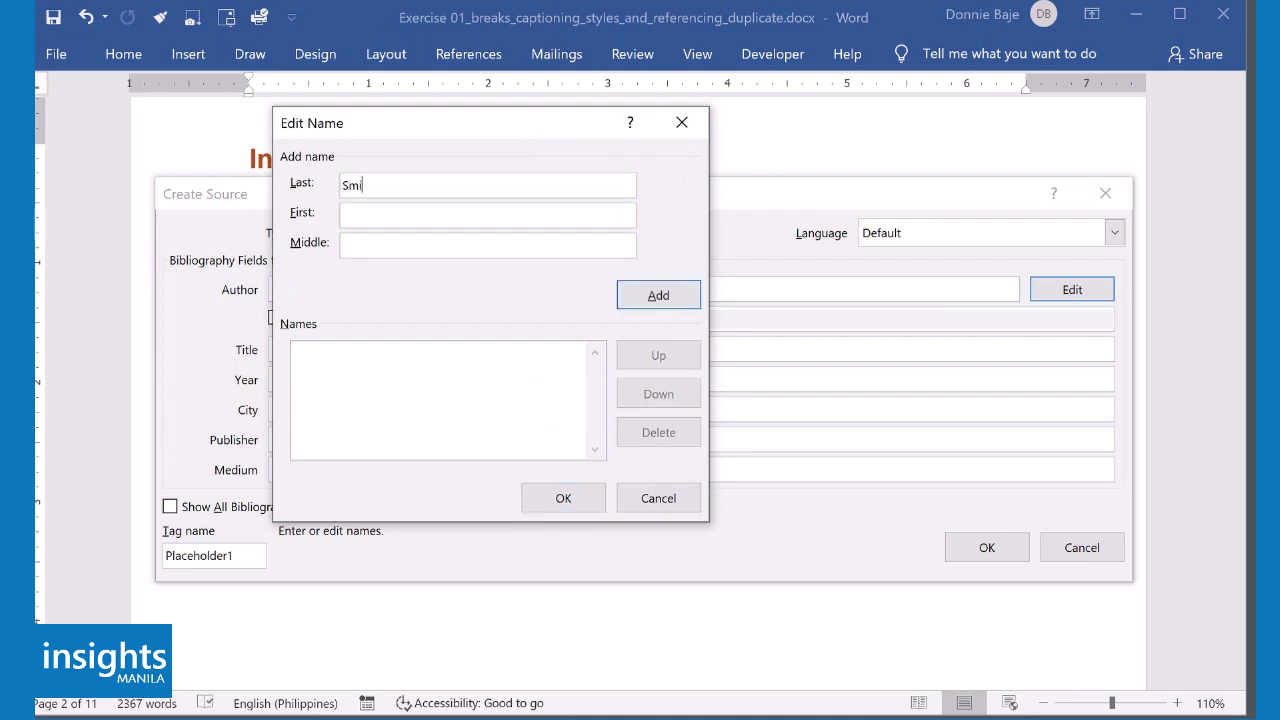
pyautogui.write('th, John ')
pyautogui.write('P.')
pyautogui.click(660, 297)
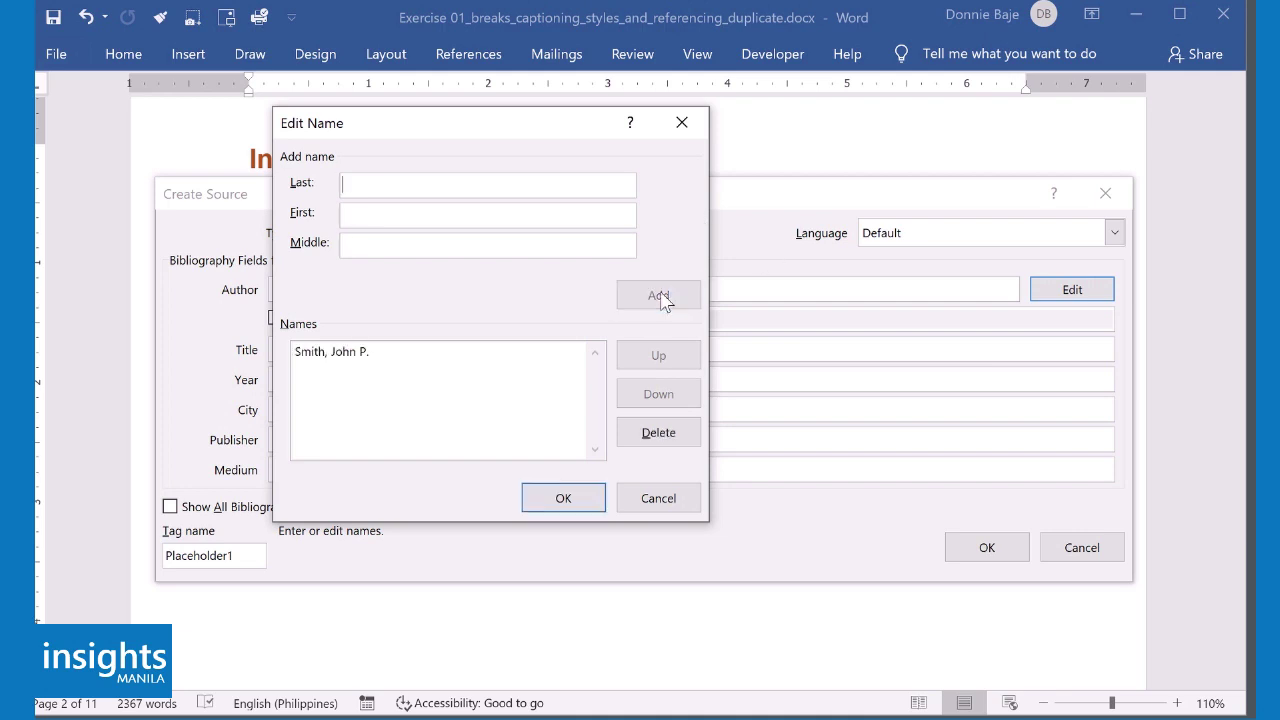
pyautogui.click(564, 499)
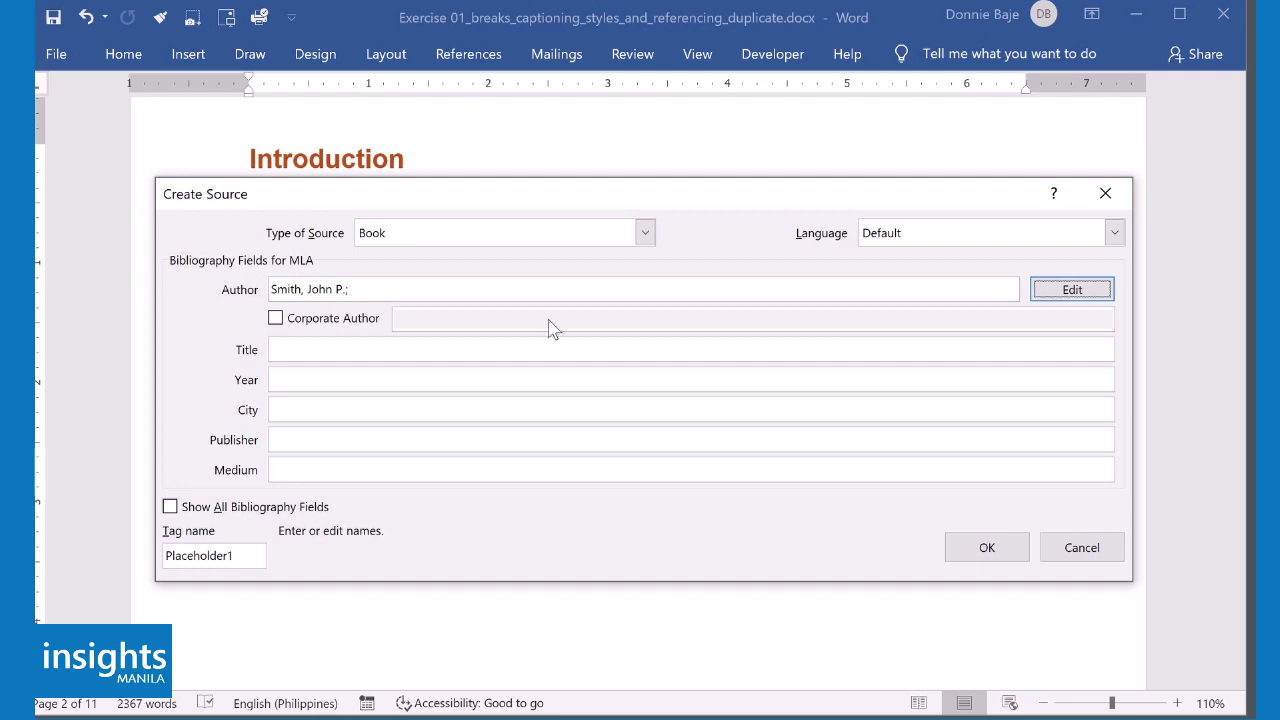
# - Give the book title Fundamentals of Business Design, year 2020, city Manila, publisher ABC Publishing House, and insert the citation
pyautogui.click(548, 346)
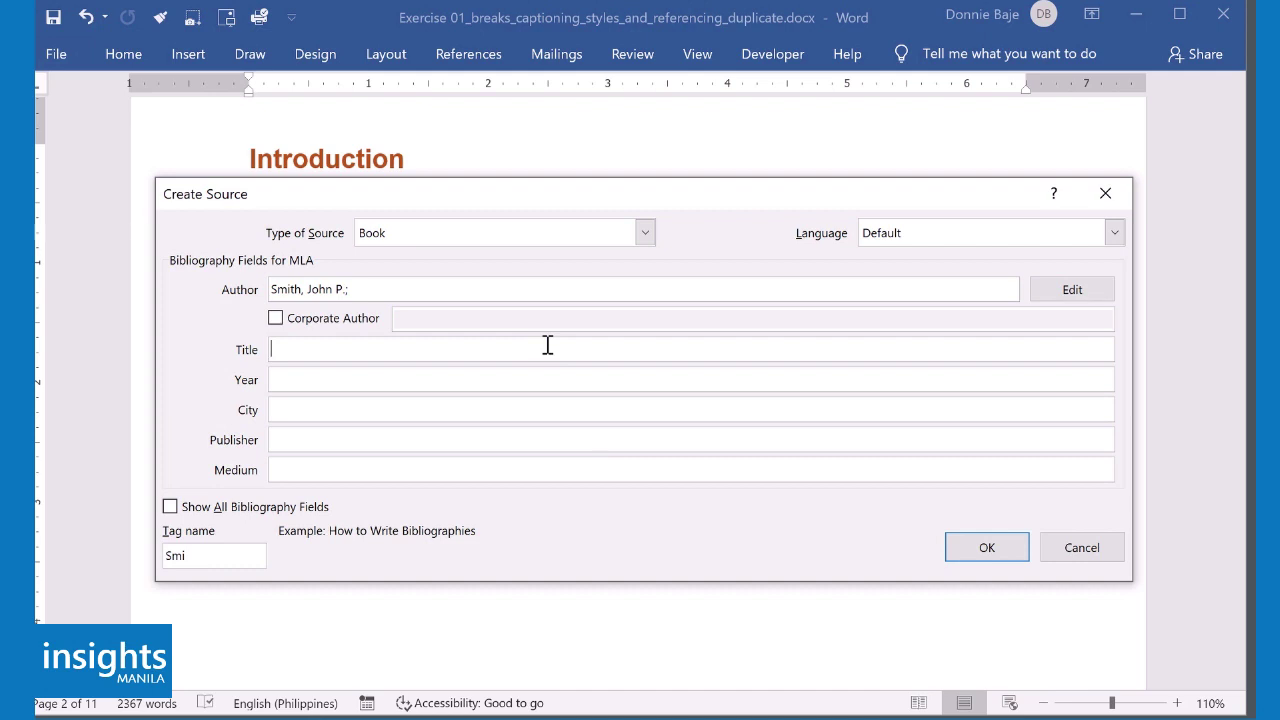
pyautogui.write('Fund')
pyautogui.press('BackSpace')
pyautogui.press('BackSpace')
pyautogui.press('BackSpace')
pyautogui.write('undamentals of Business ')
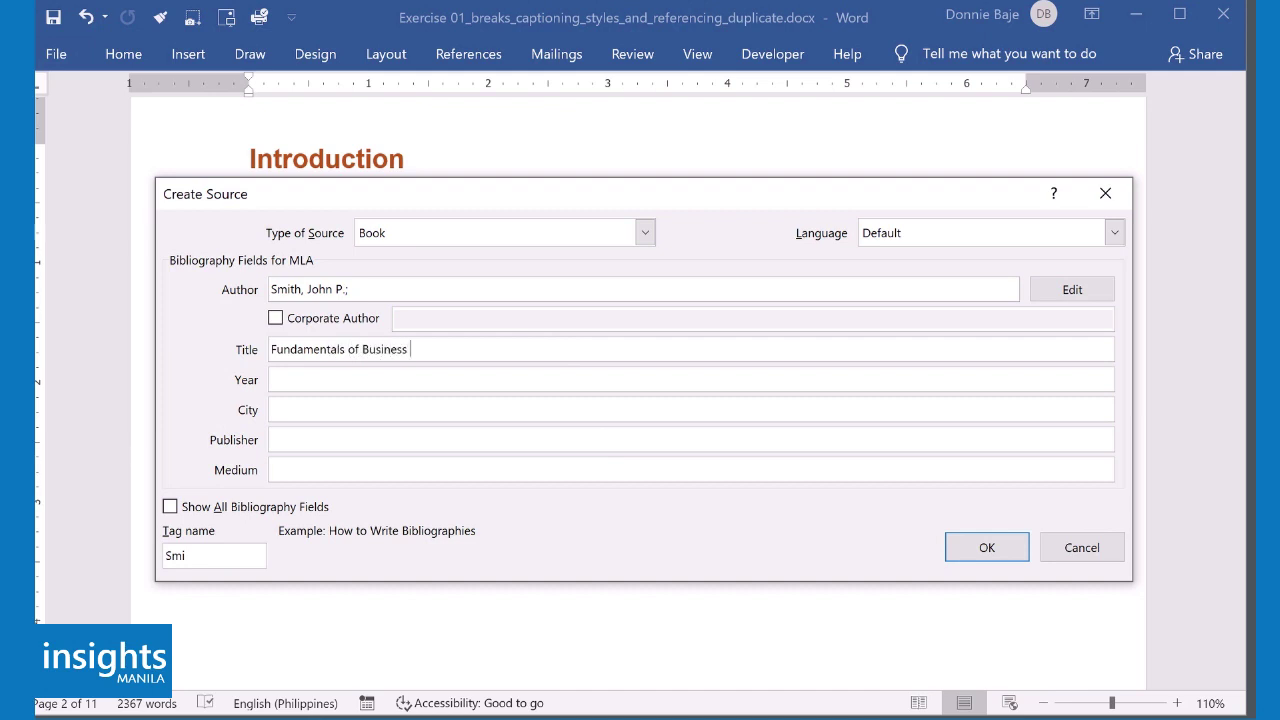
pyautogui.write('Design')
pyautogui.click(483, 376)
pyautogui.write('2020')
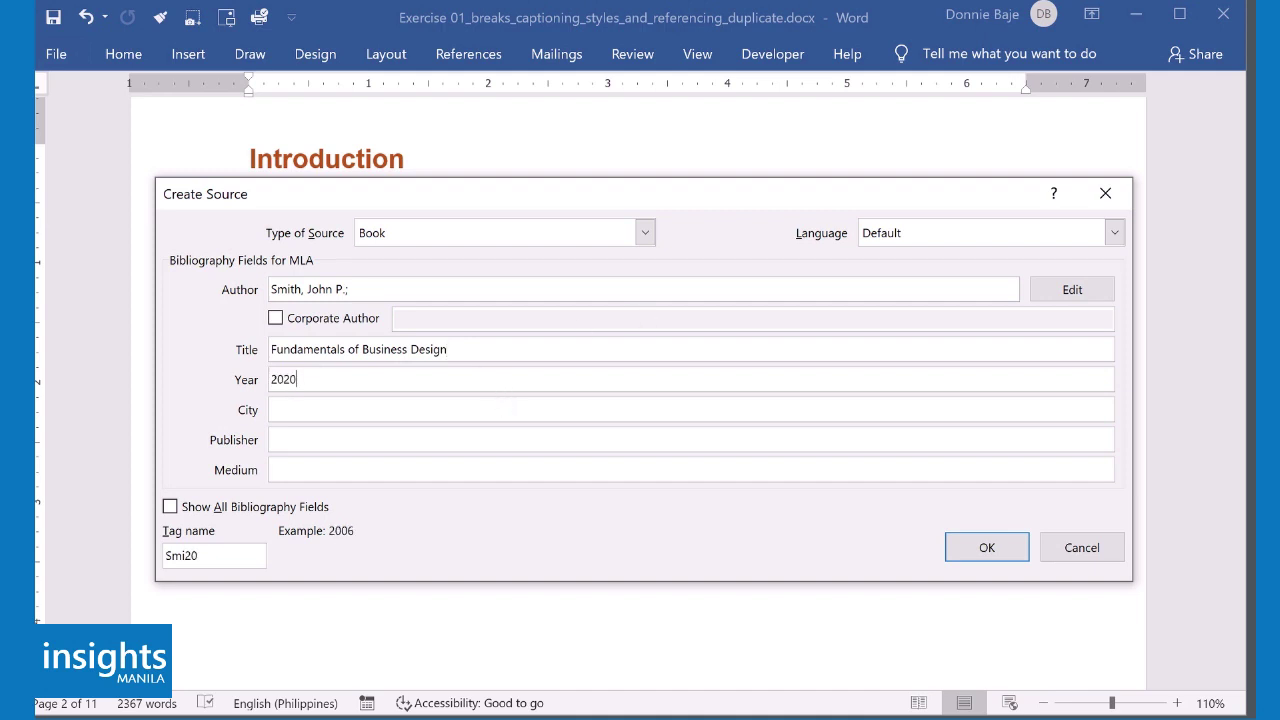
pyautogui.click(478, 413)
pyautogui.write('Manila')
pyautogui.press('Tab')
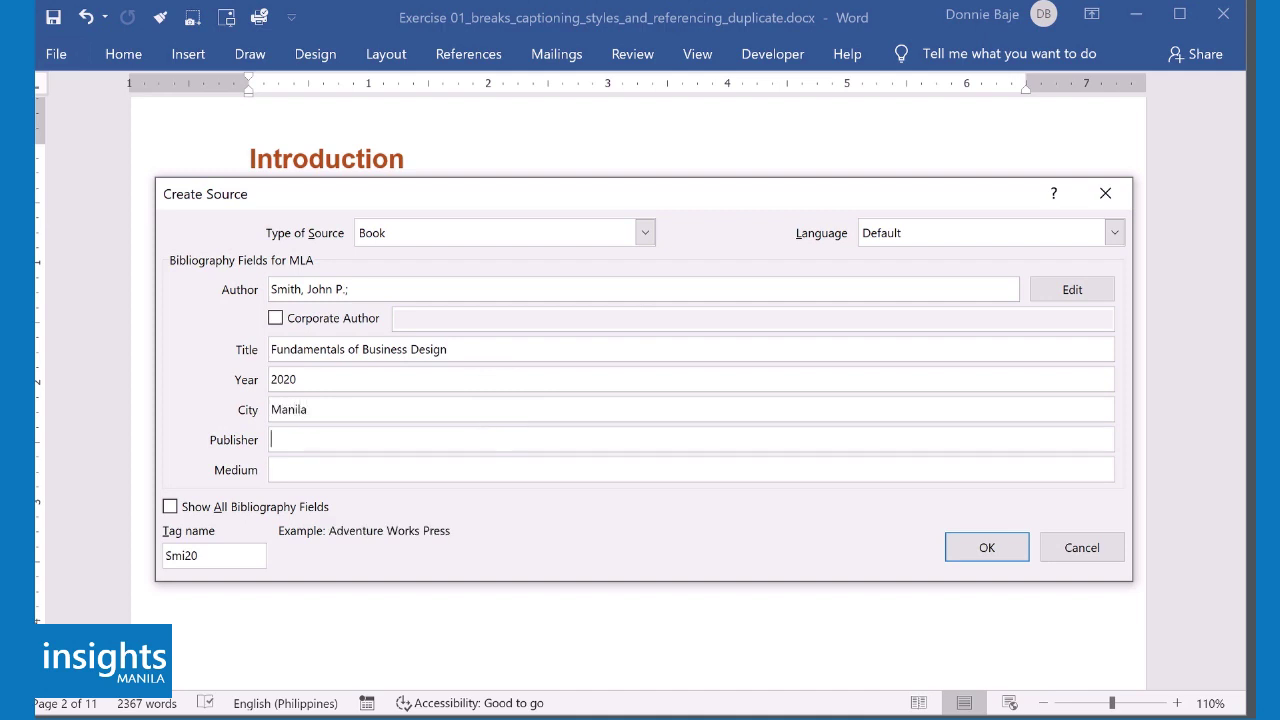
pyautogui.write('ABC Publishing House')
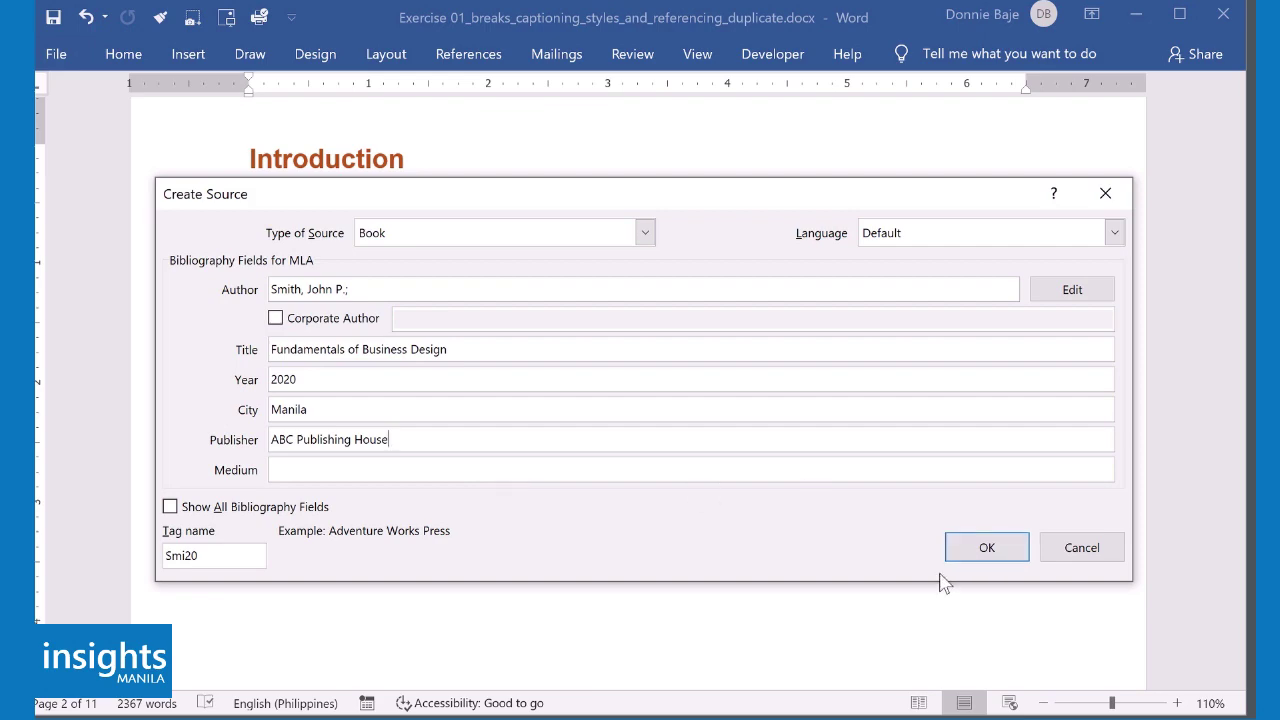
pyautogui.click(980, 547)
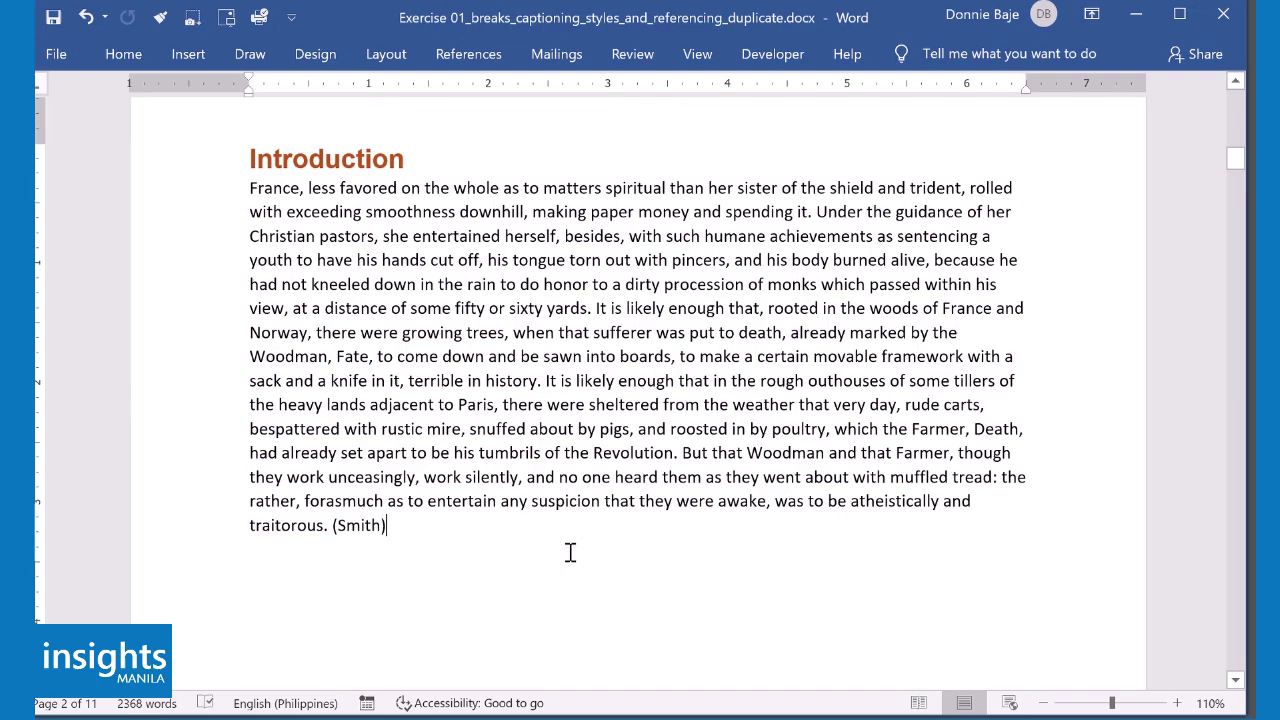
# - Cite the existing Fundamentals of Business Design source after 'sixpence.' on page 3
pyautogui.scroll(-5, 570, 550)
pyautogui.scroll(-5, 572, 553)
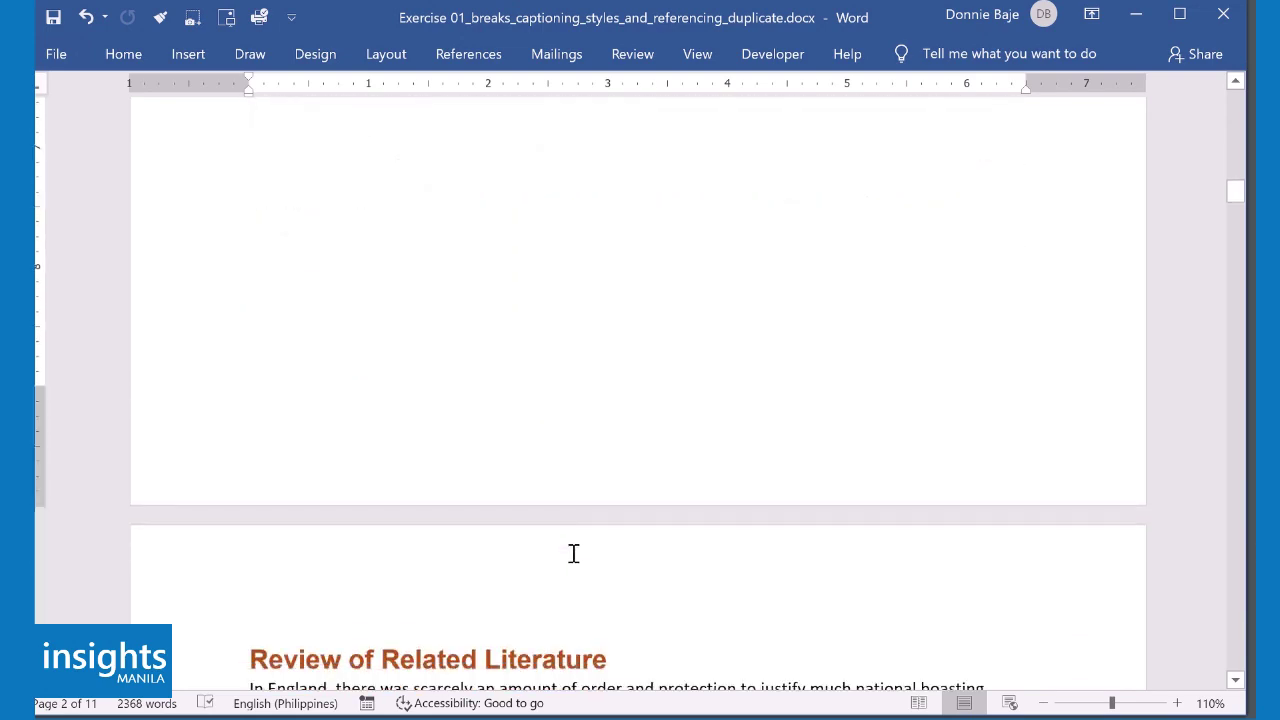
pyautogui.scroll(-5, 576, 553)
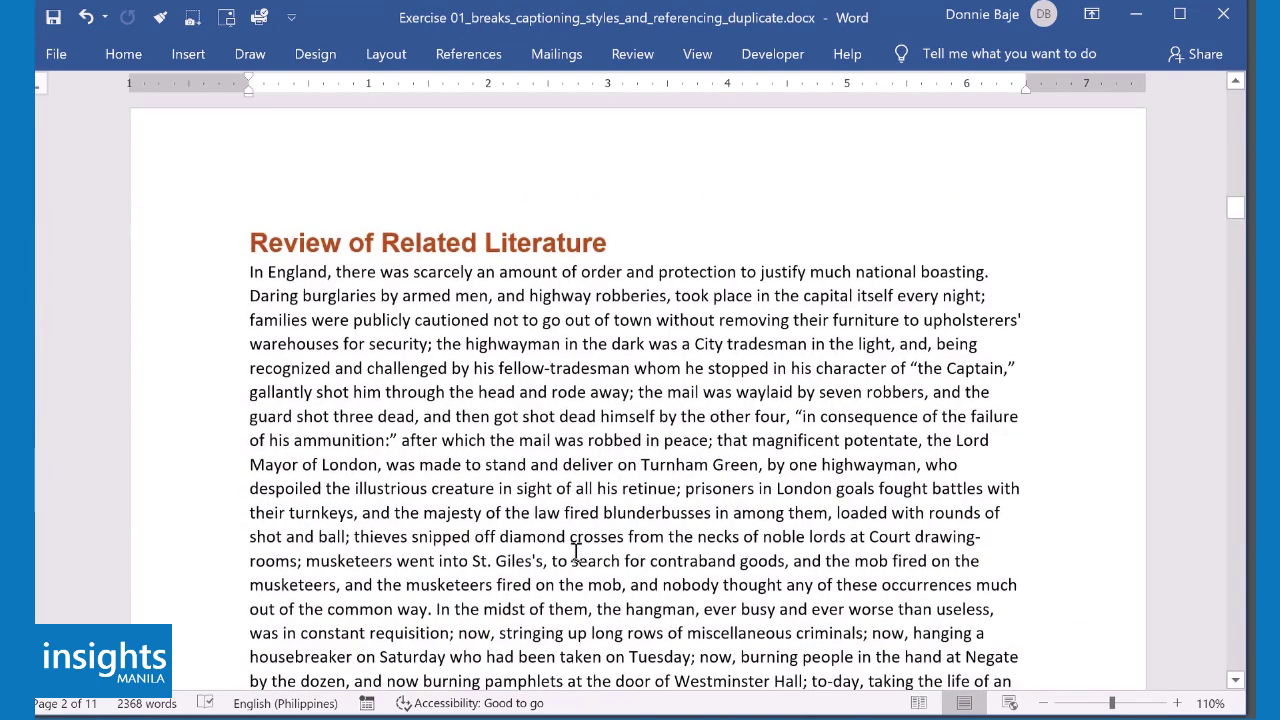
pyautogui.click(1034, 467)
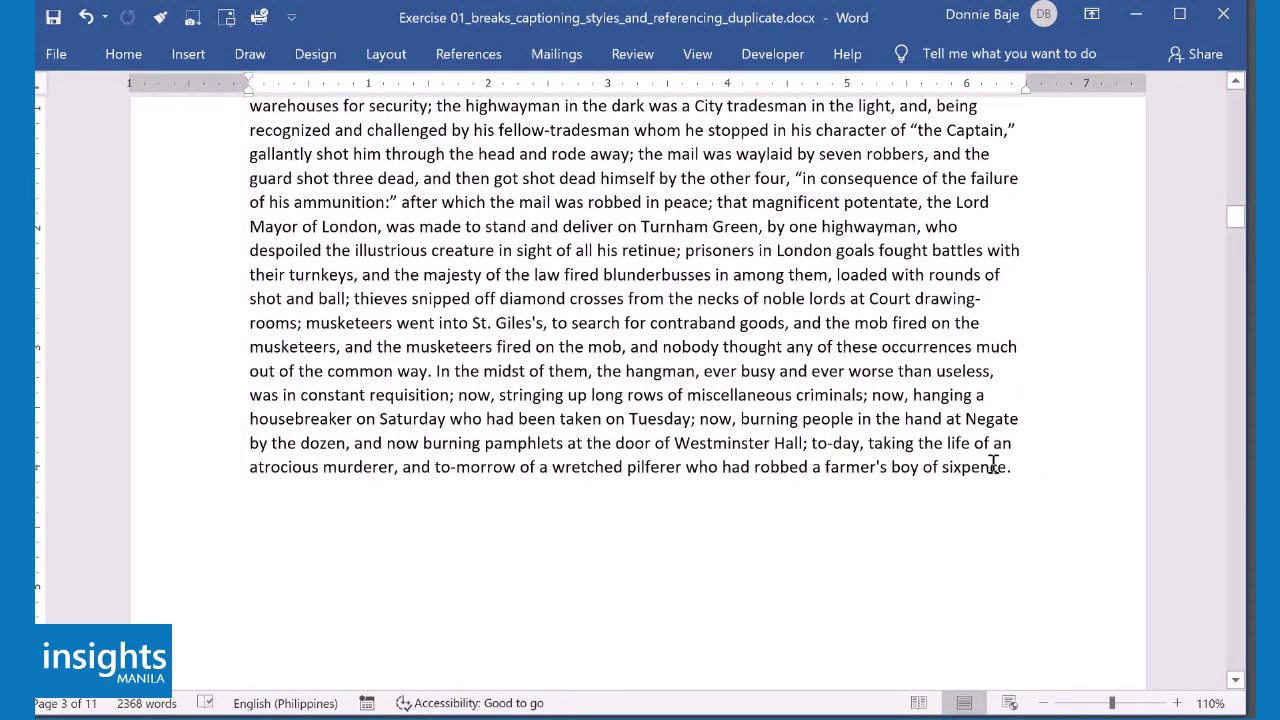
pyautogui.click(463, 60)
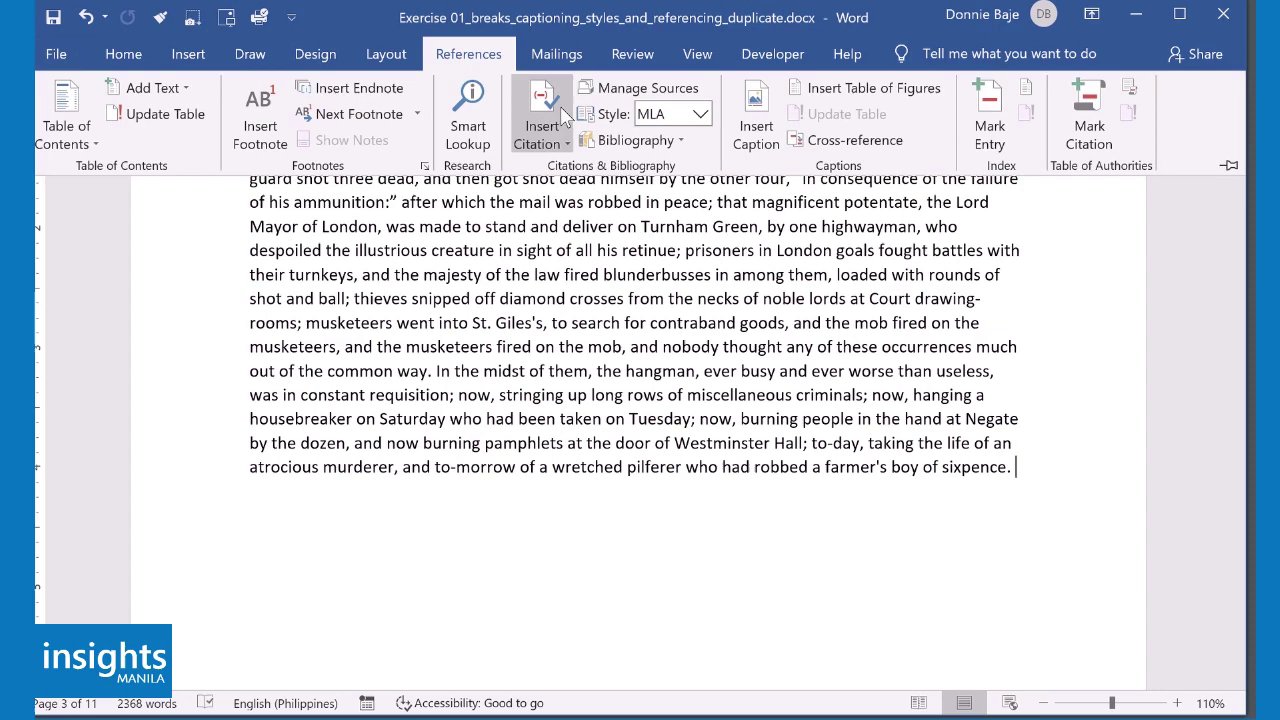
pyautogui.click(552, 140)
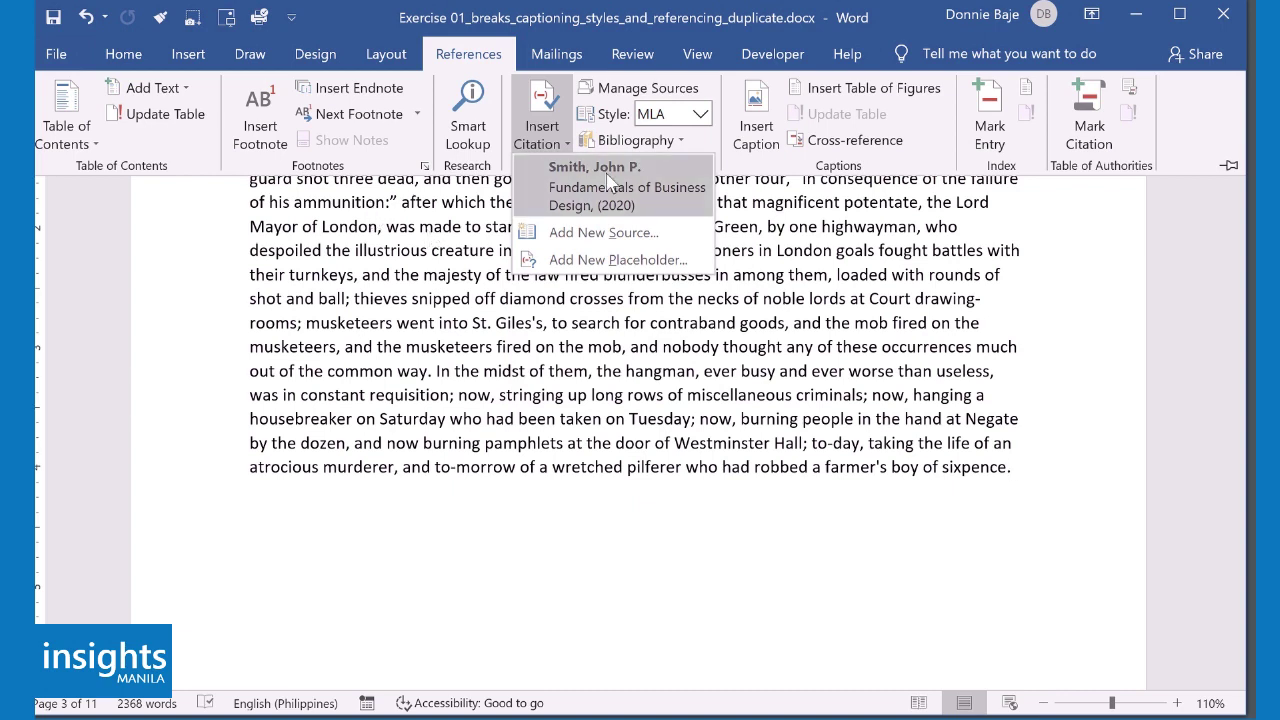
pyautogui.click(657, 196)
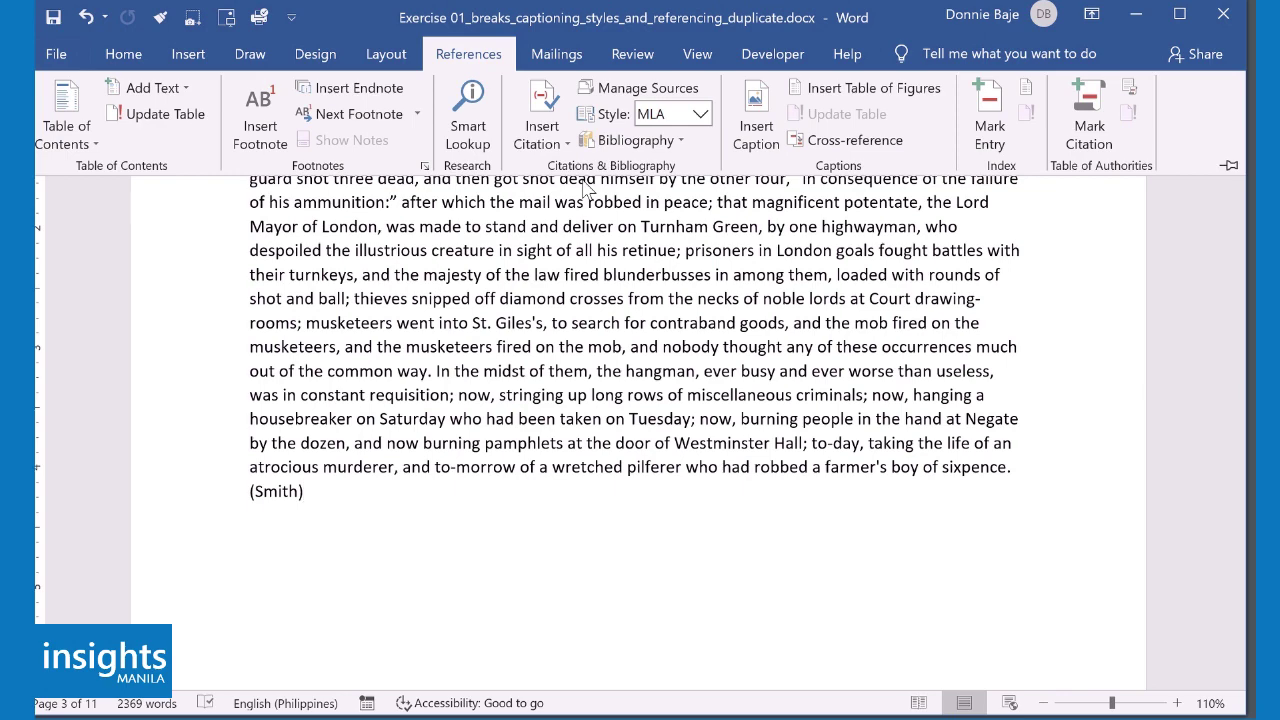
# - After 'had made it all.', start a new citation source of type Journal Article
pyautogui.scroll(-10, 686, 480)
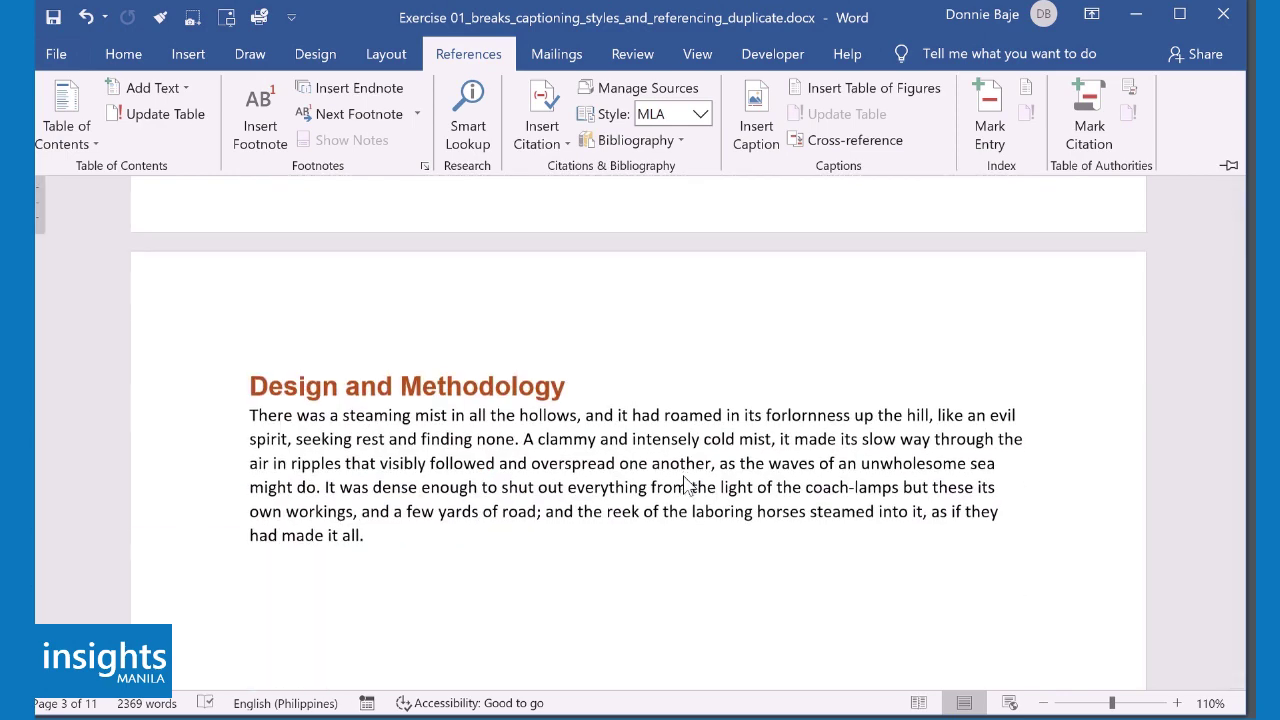
pyautogui.click(423, 534)
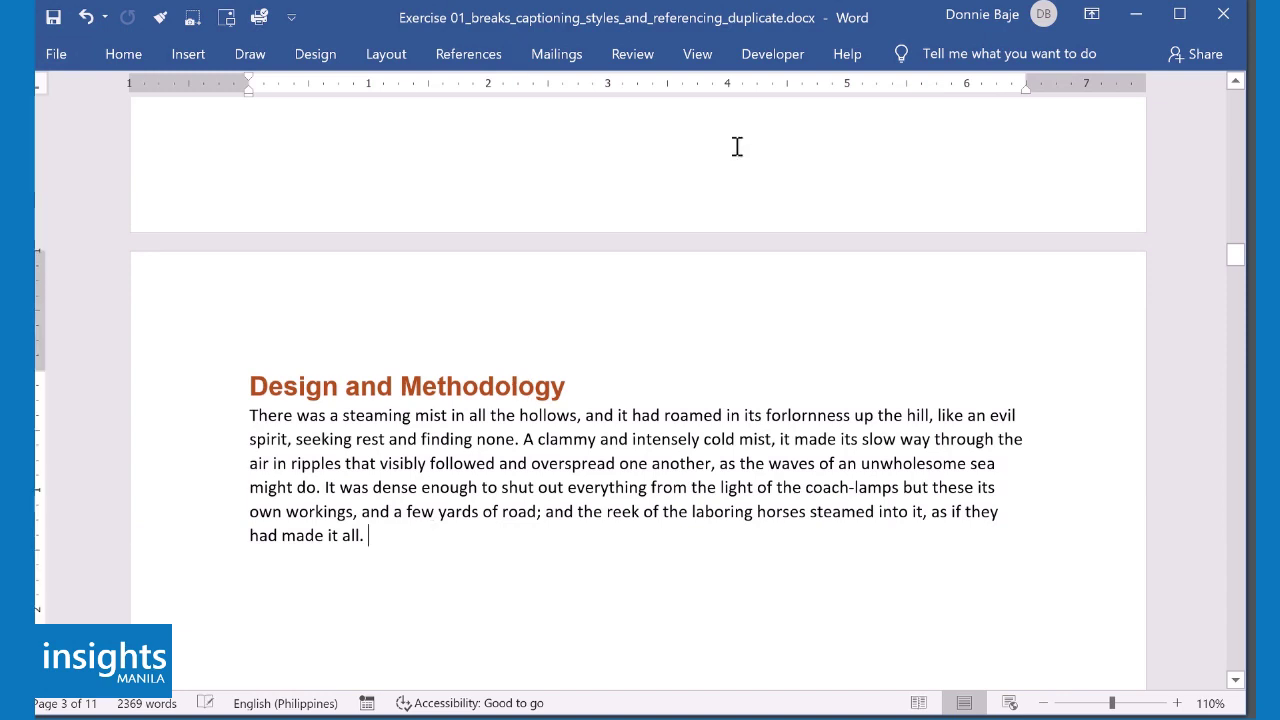
pyautogui.click(476, 58)
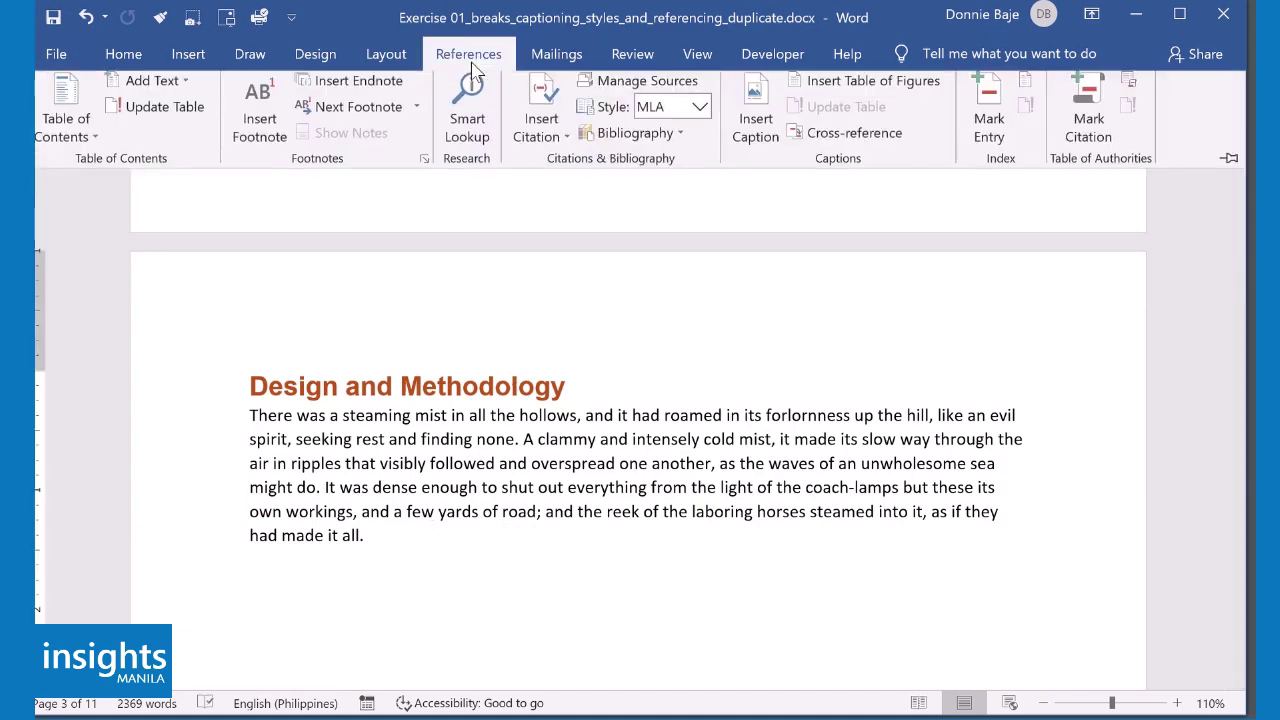
pyautogui.click(540, 146)
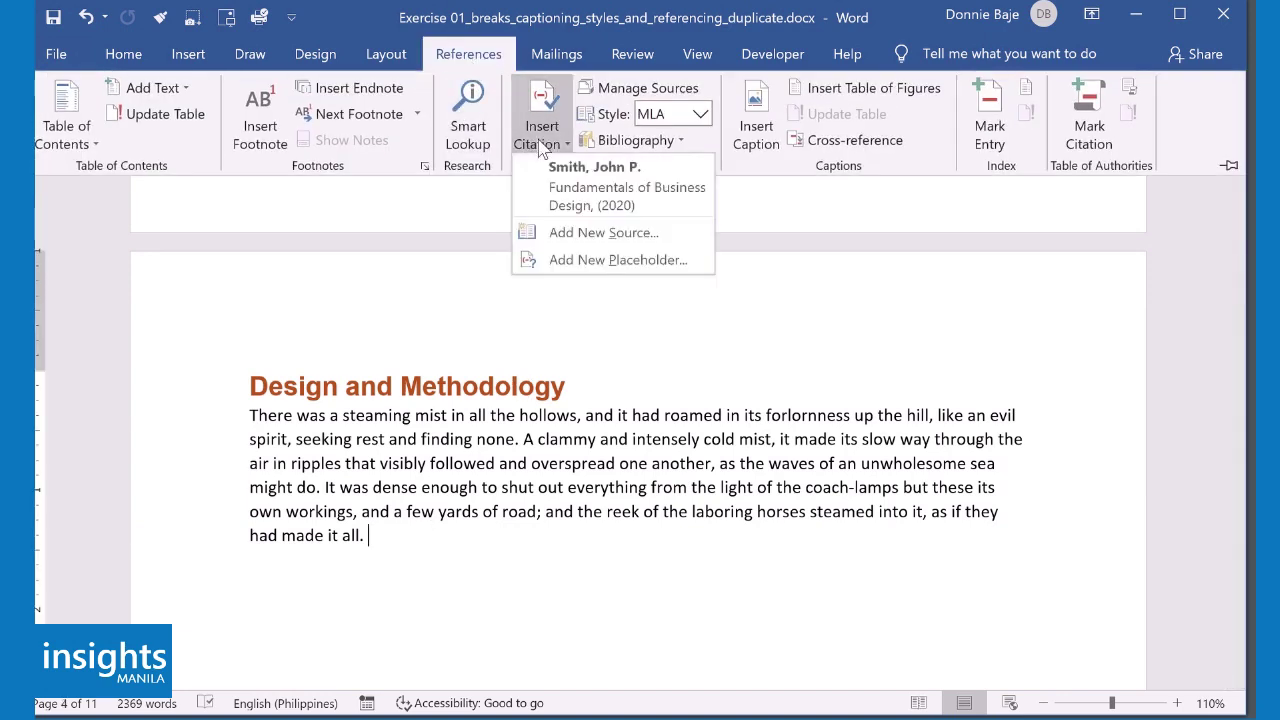
pyautogui.click(580, 233)
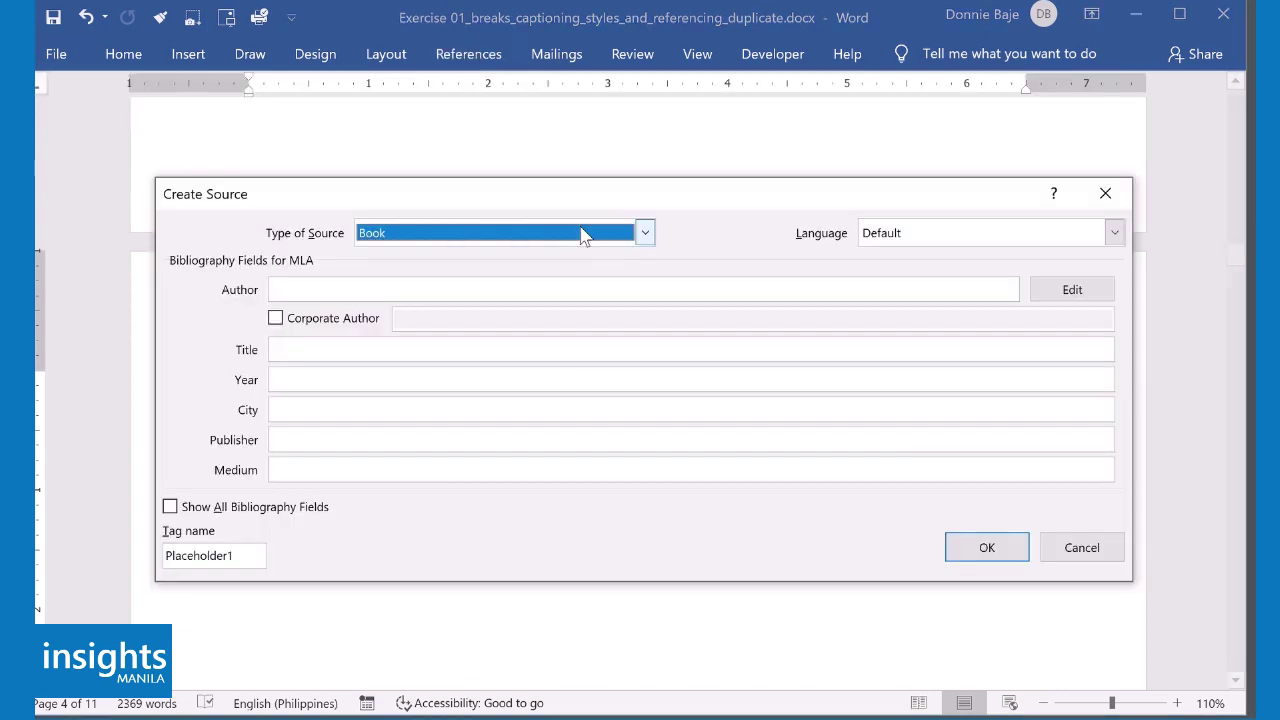
pyautogui.click(645, 233)
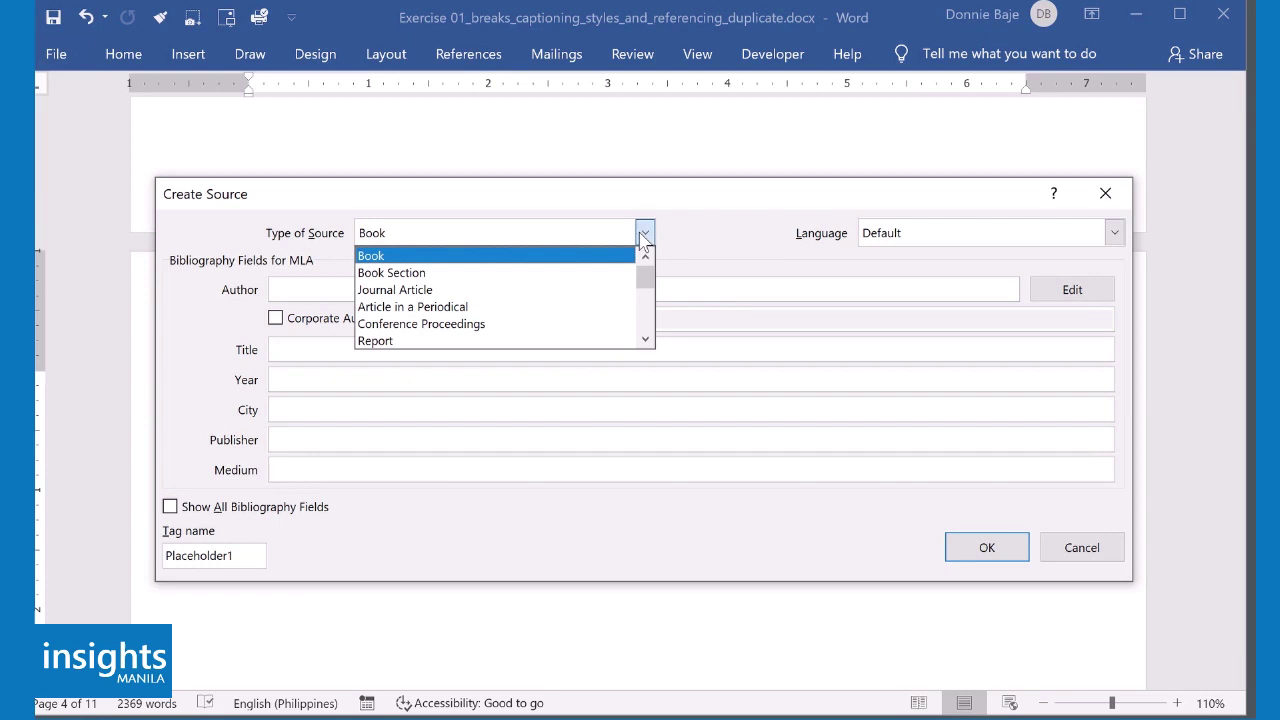
pyautogui.click(502, 289)
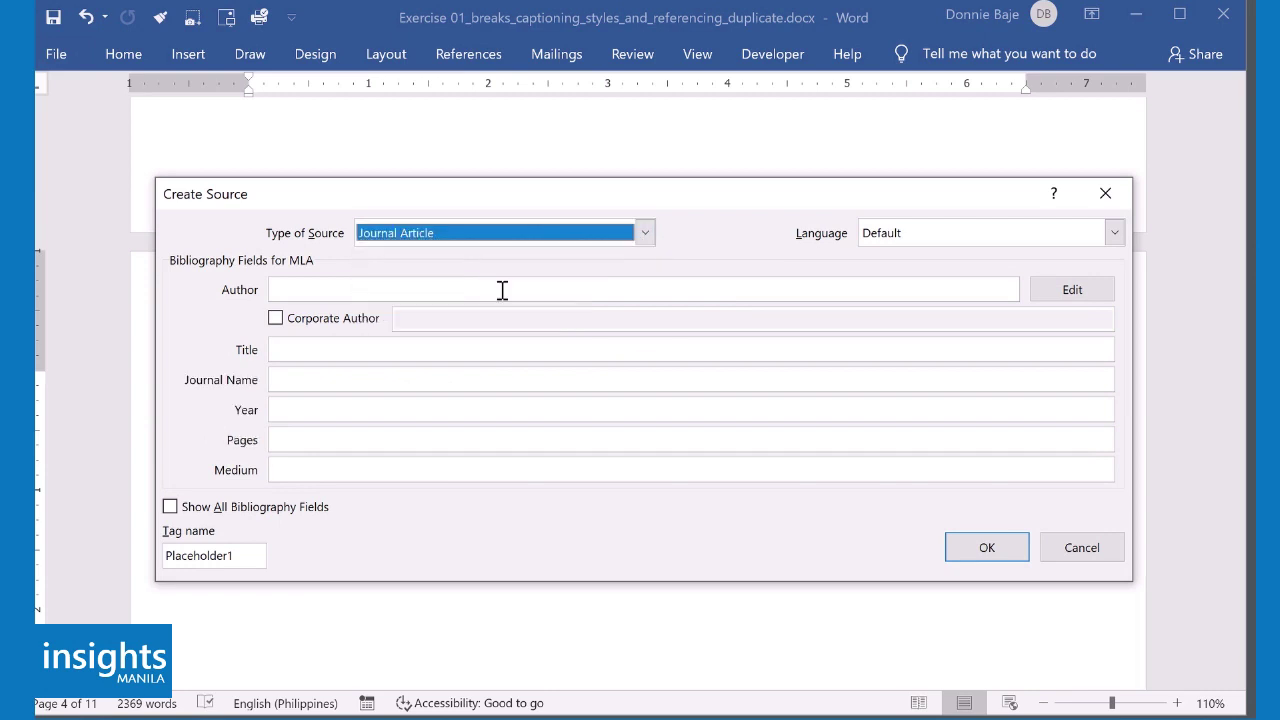
# - Enter the article author's name in Edit Name and add it to the source
pyautogui.click(502, 289)
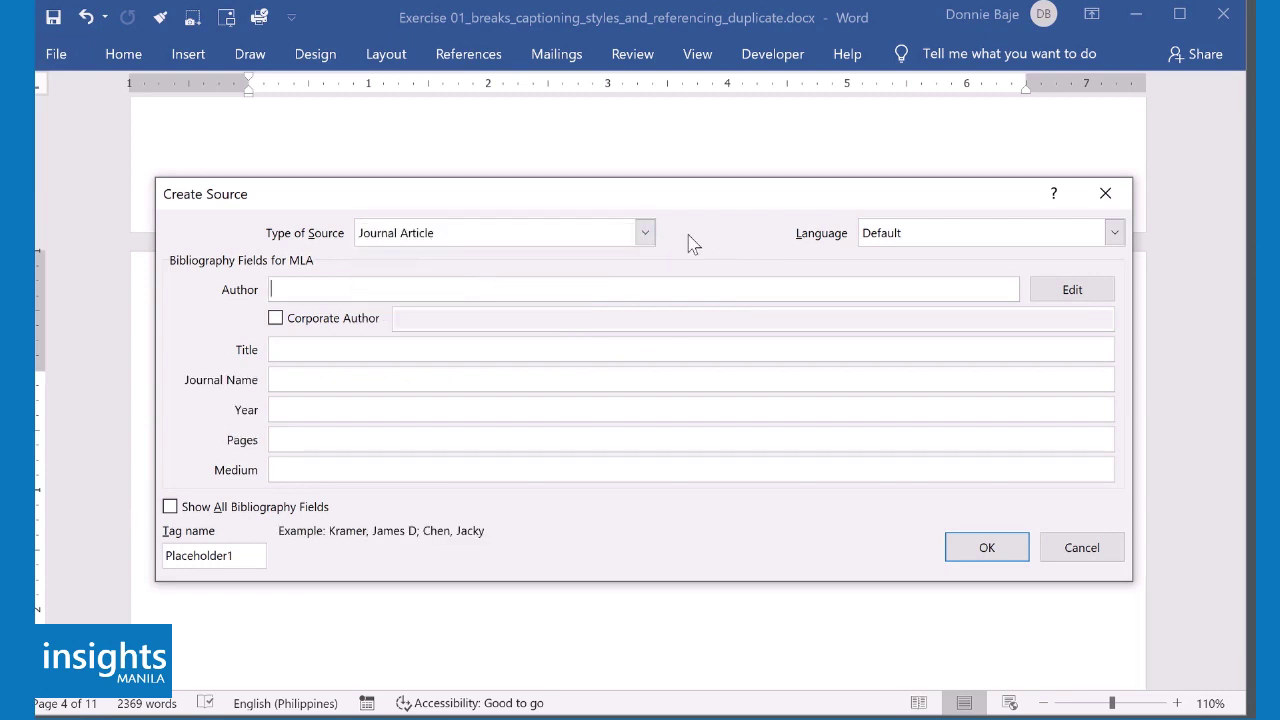
pyautogui.click(1070, 290)
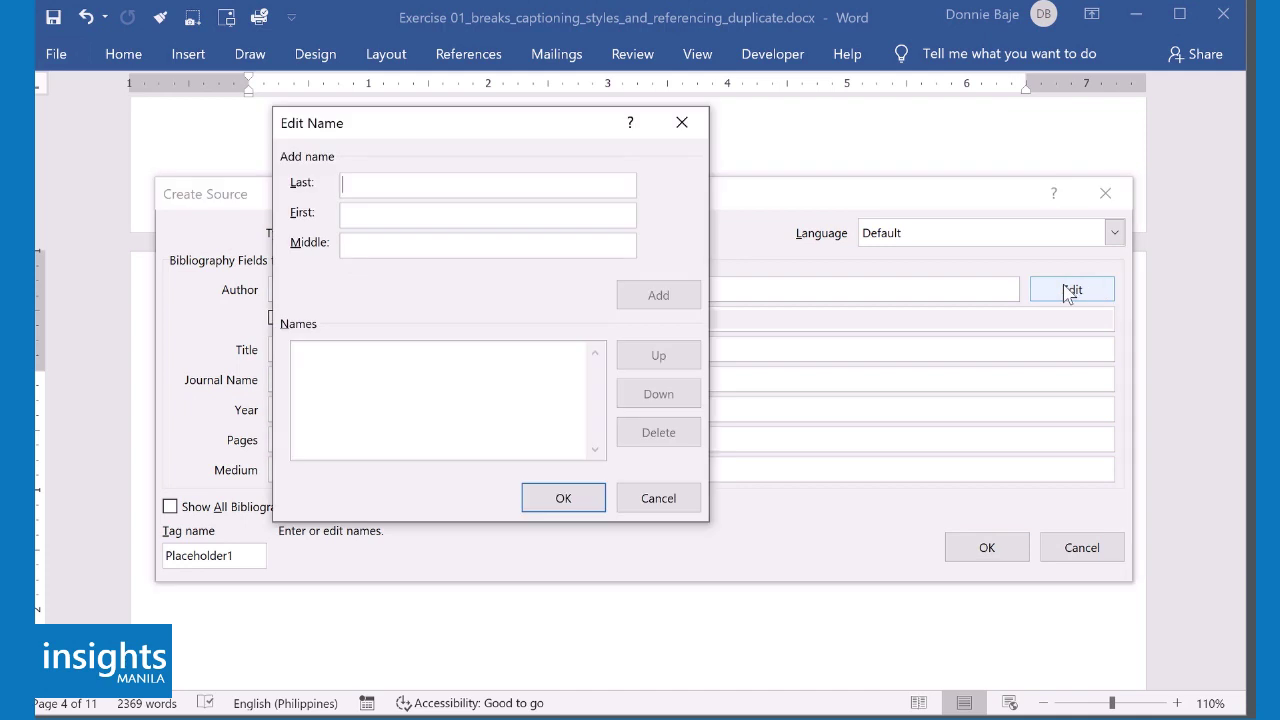
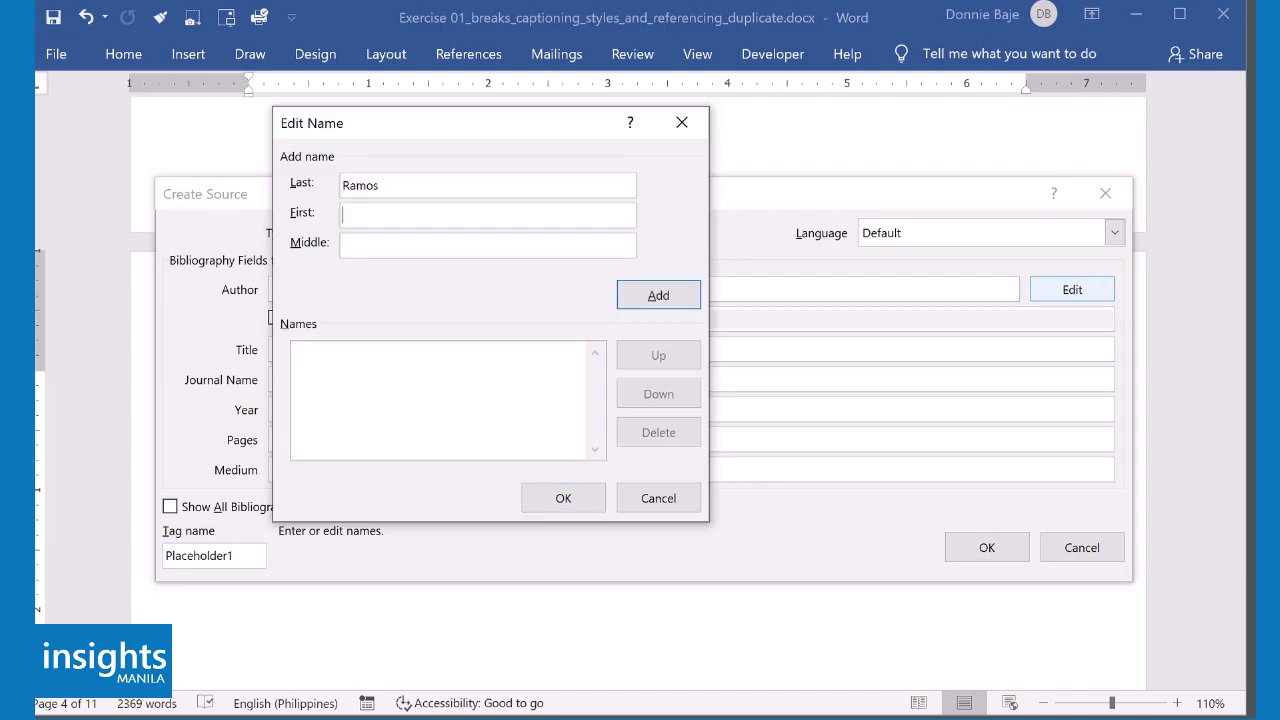
pyautogui.click(660, 295)
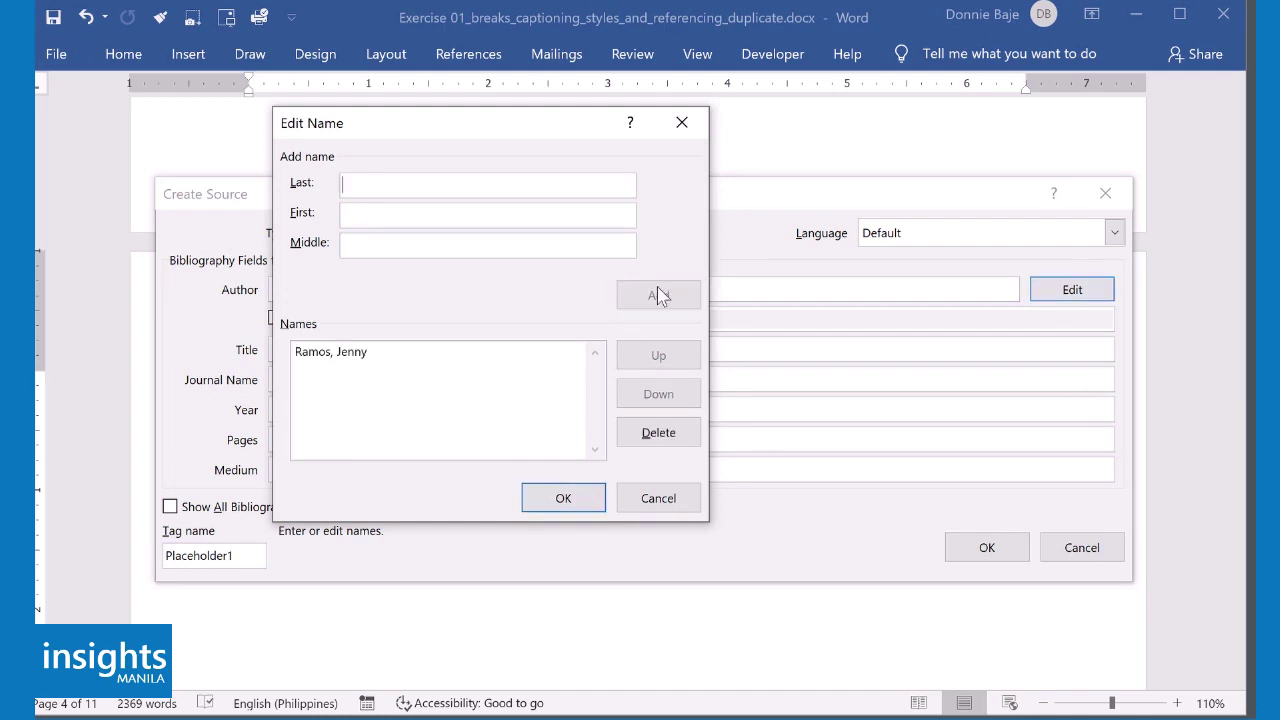
pyautogui.click(563, 498)
# - Fill in title Introduction to Biology, journal Science Weekly, year 2019, and insert the citation
pyautogui.click(389, 351)
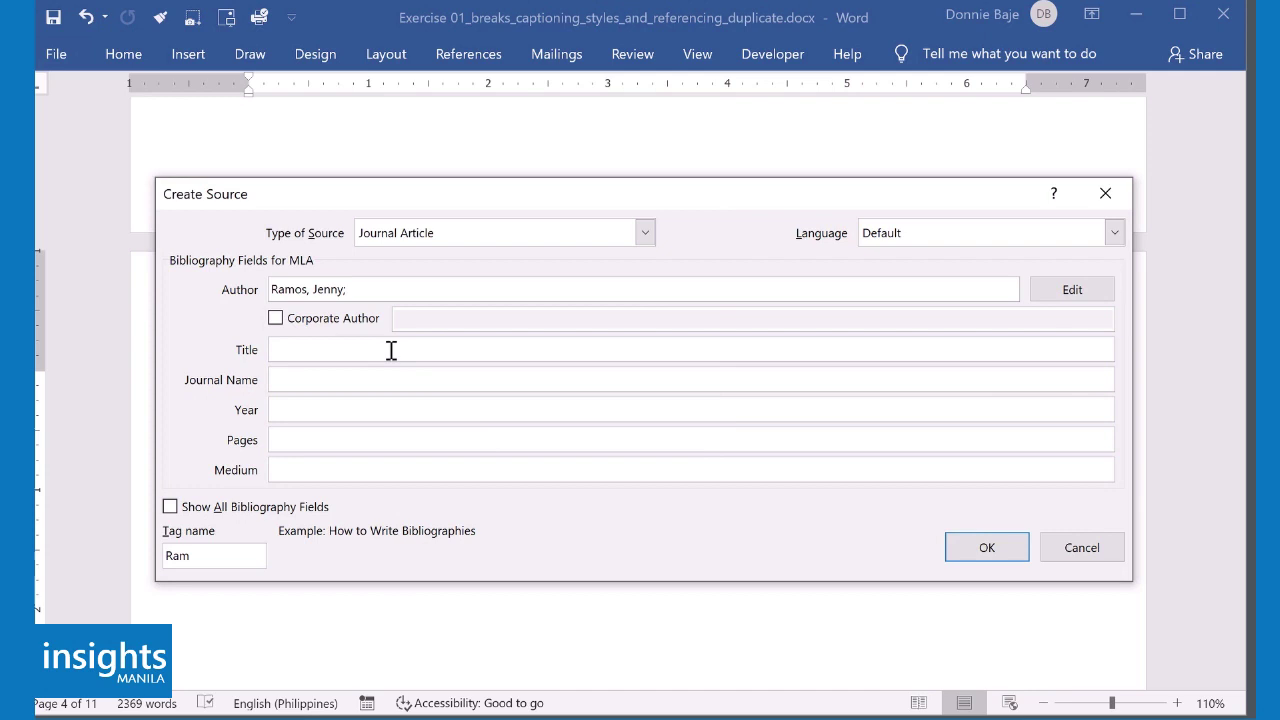
pyautogui.write('Introduction to Biology')
pyautogui.click(272, 379)
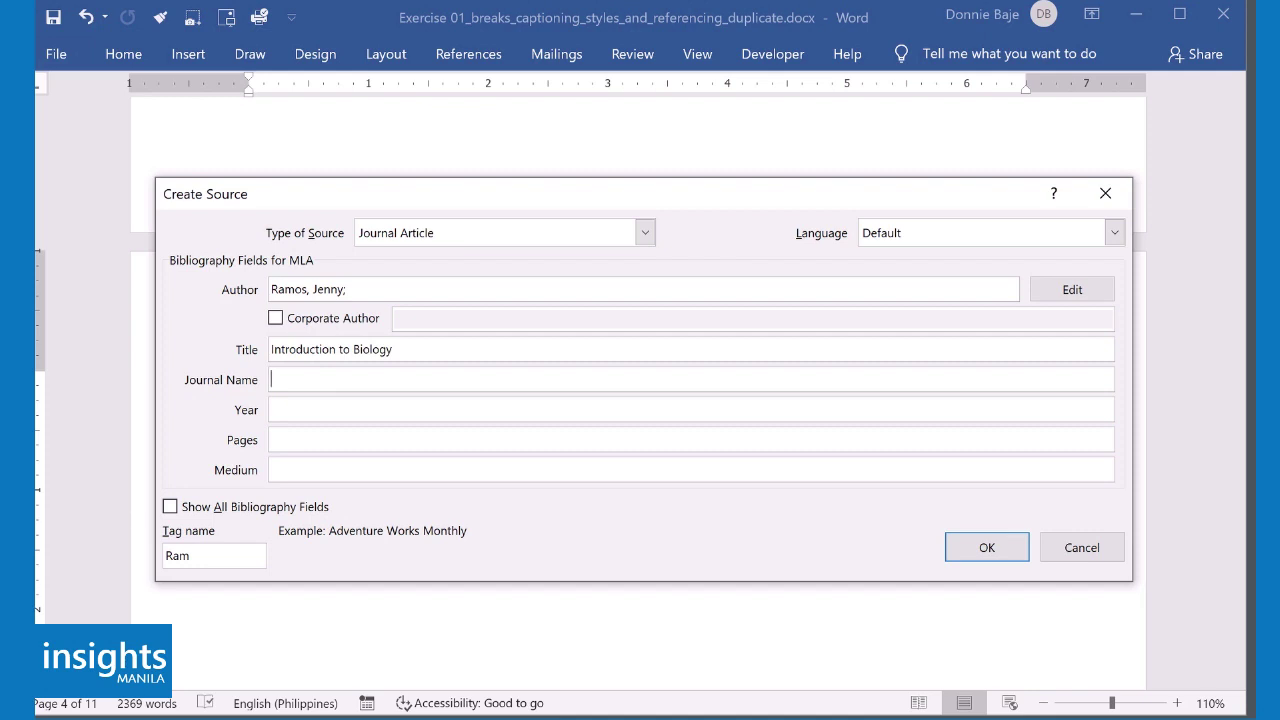
pyautogui.write('Science Weekly')
pyautogui.press('Tab')
pyautogui.write('2019')
pyautogui.press('Tab')
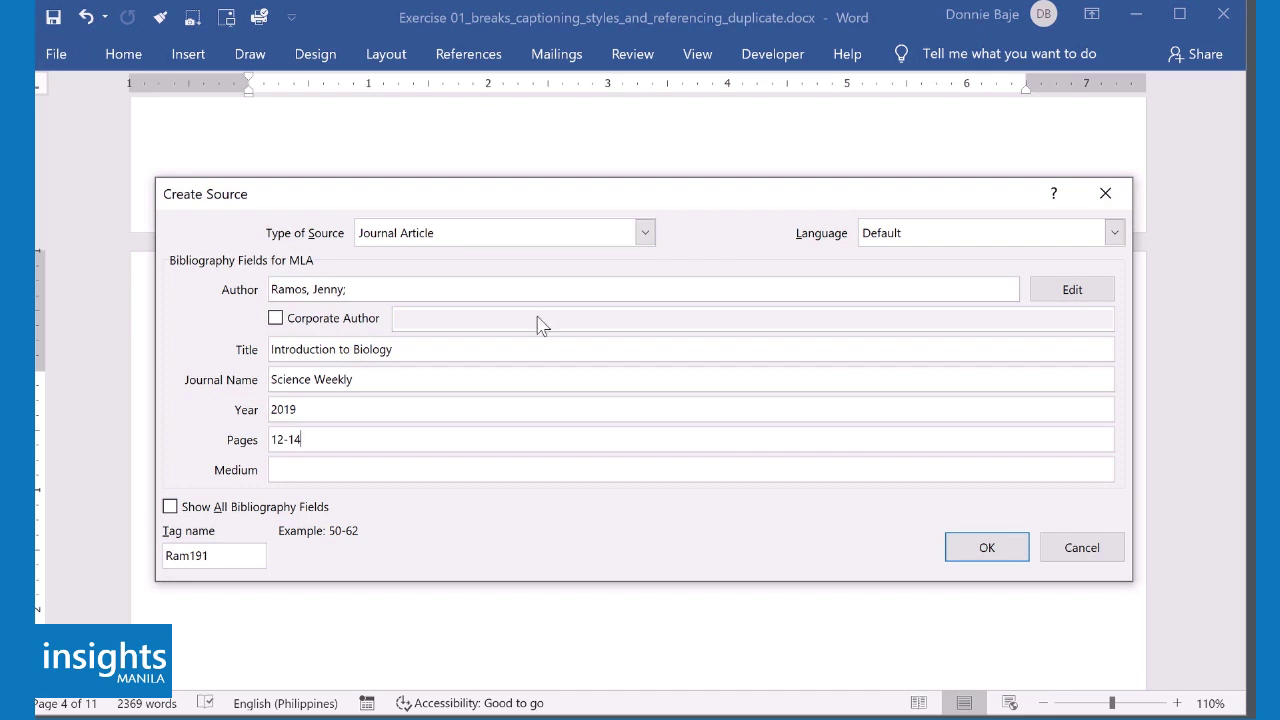
pyautogui.click(986, 549)
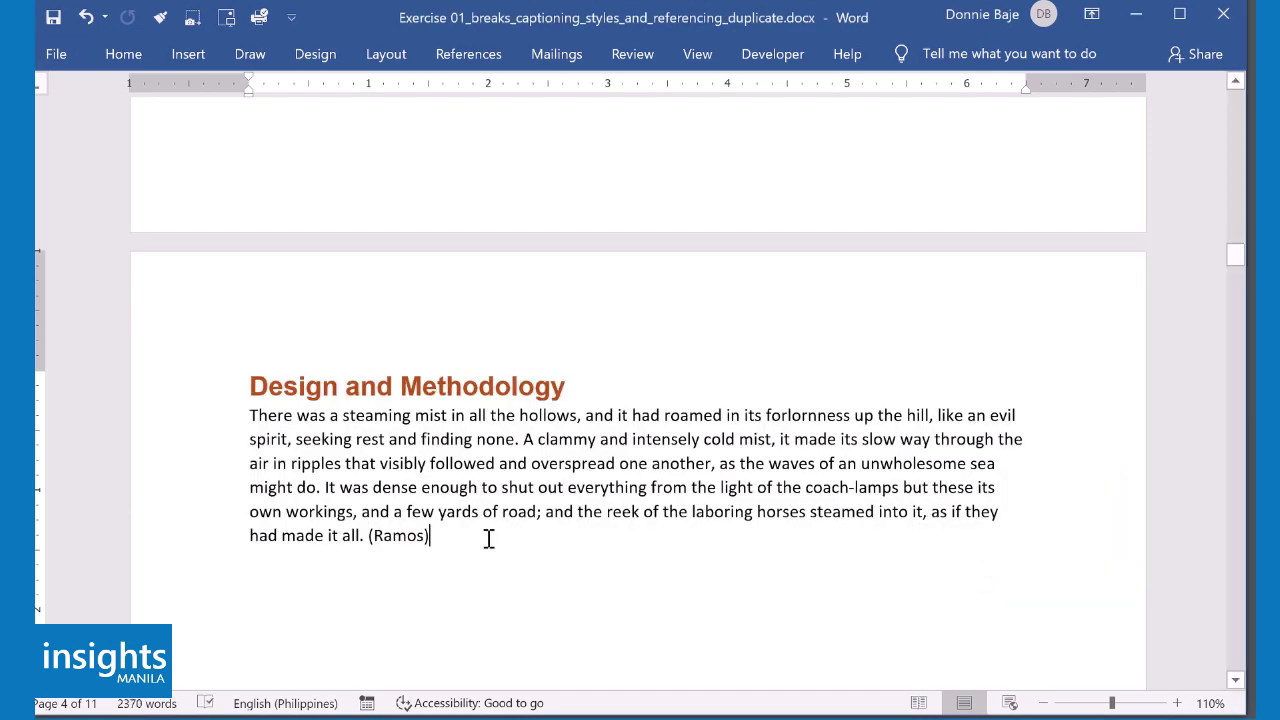
# - Cite the Introduction to Biology source after 'disturbed in mind.' in the Findings Subtopic 1 paragraph
pyautogui.scroll(-5, 492, 544)
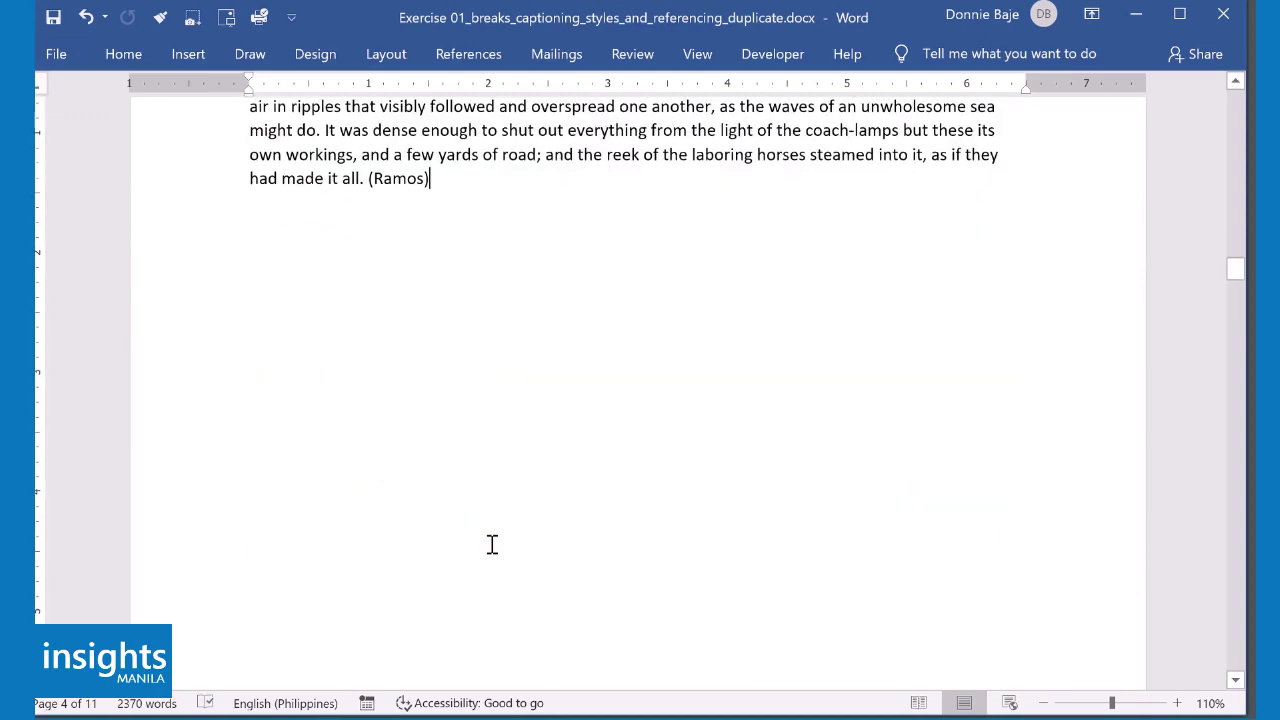
pyautogui.scroll(10, 492, 544)
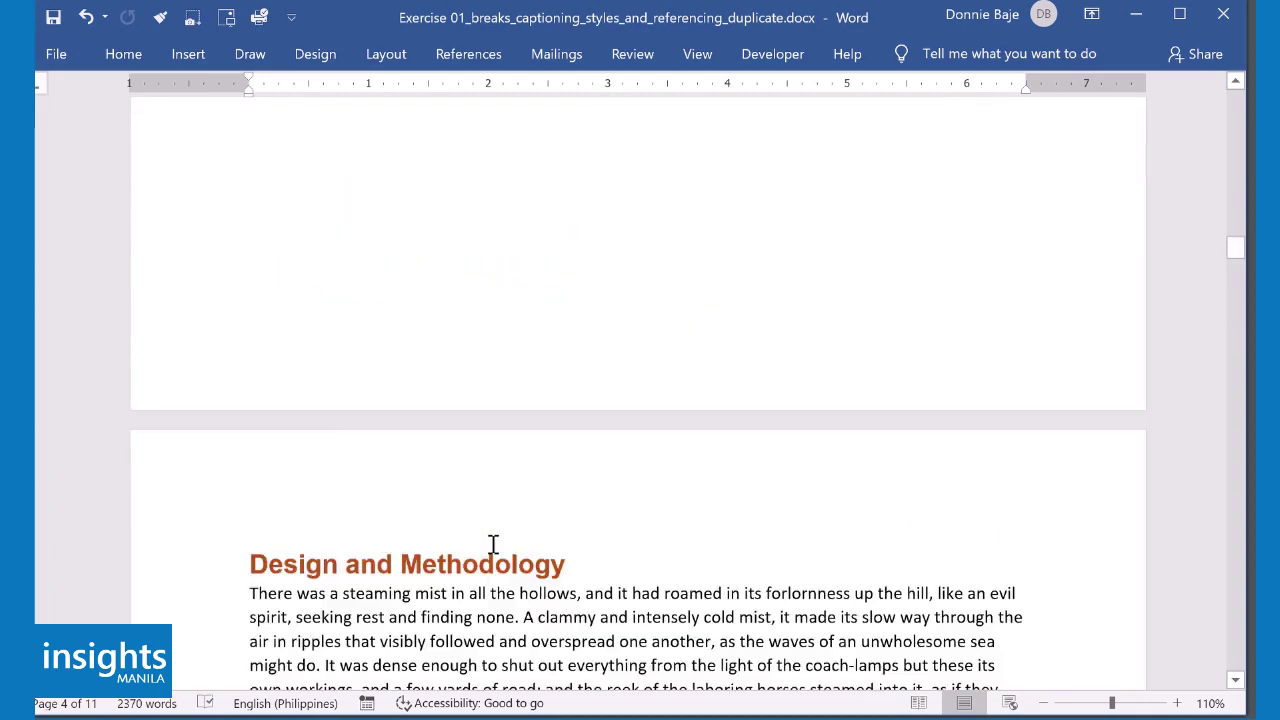
pyautogui.scroll(10, 492, 544)
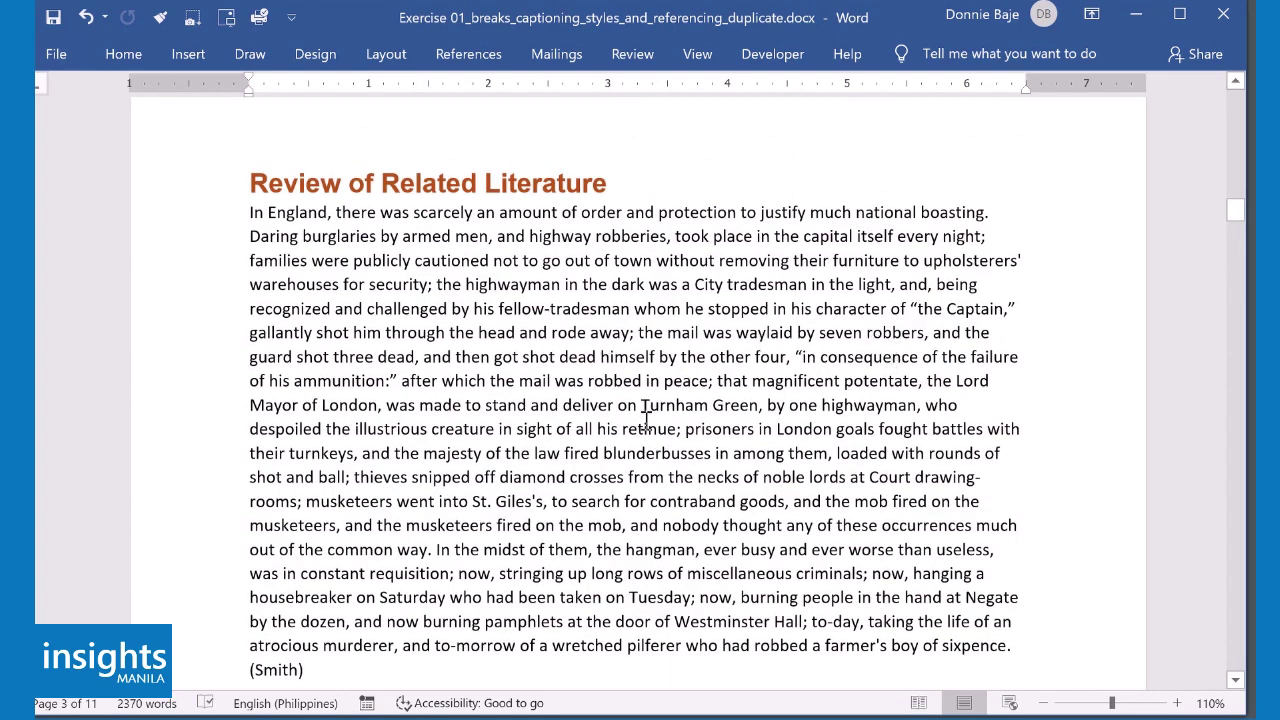
pyautogui.scroll(-6, 703, 423)
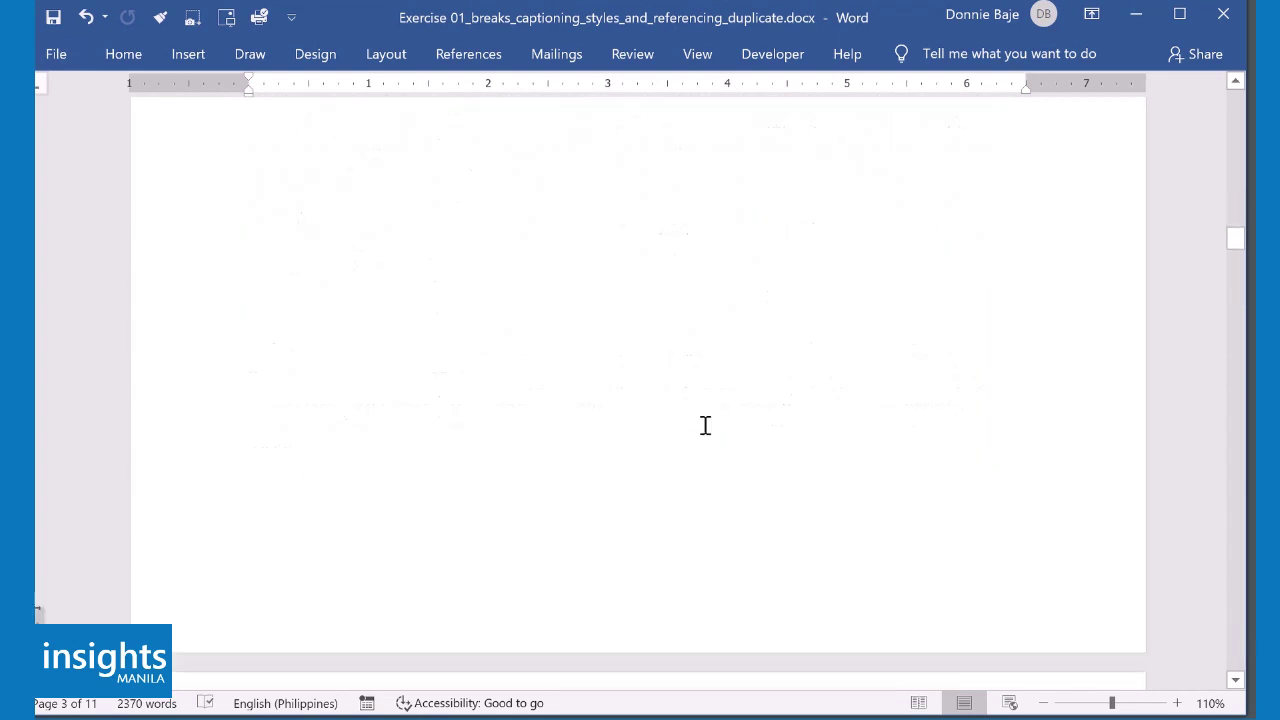
pyautogui.scroll(-9, 705, 427)
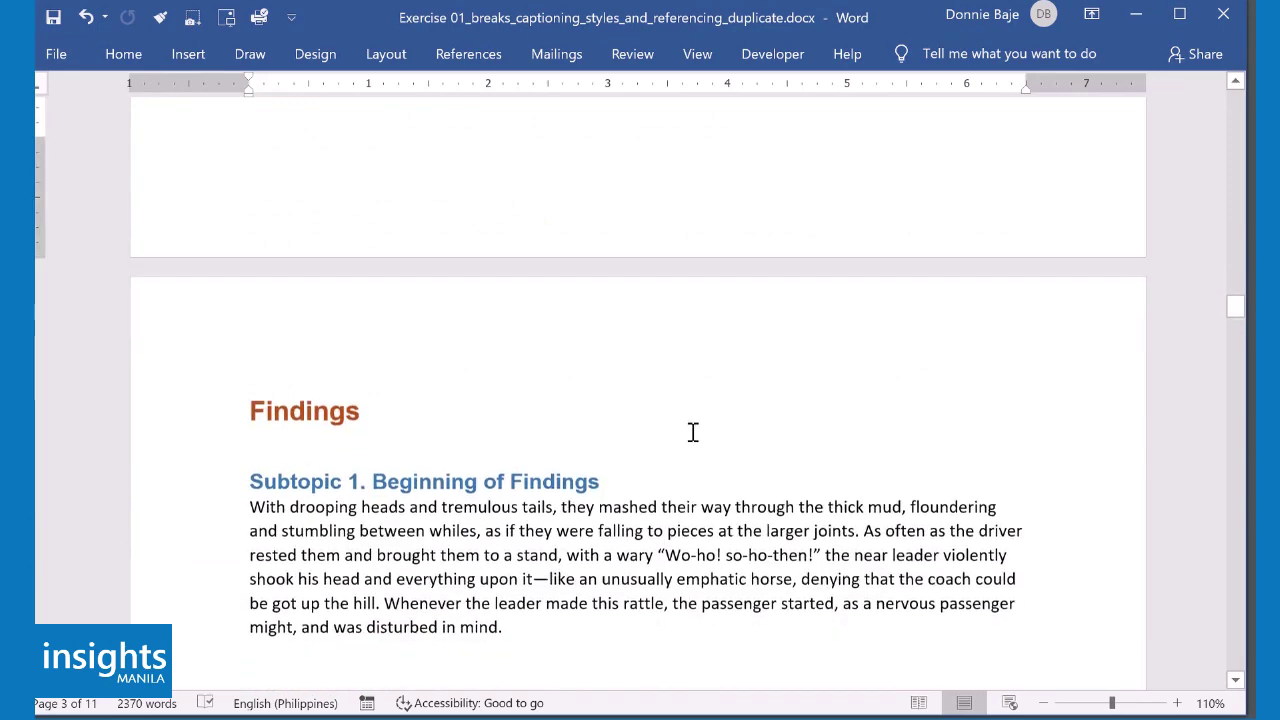
pyautogui.click(531, 503)
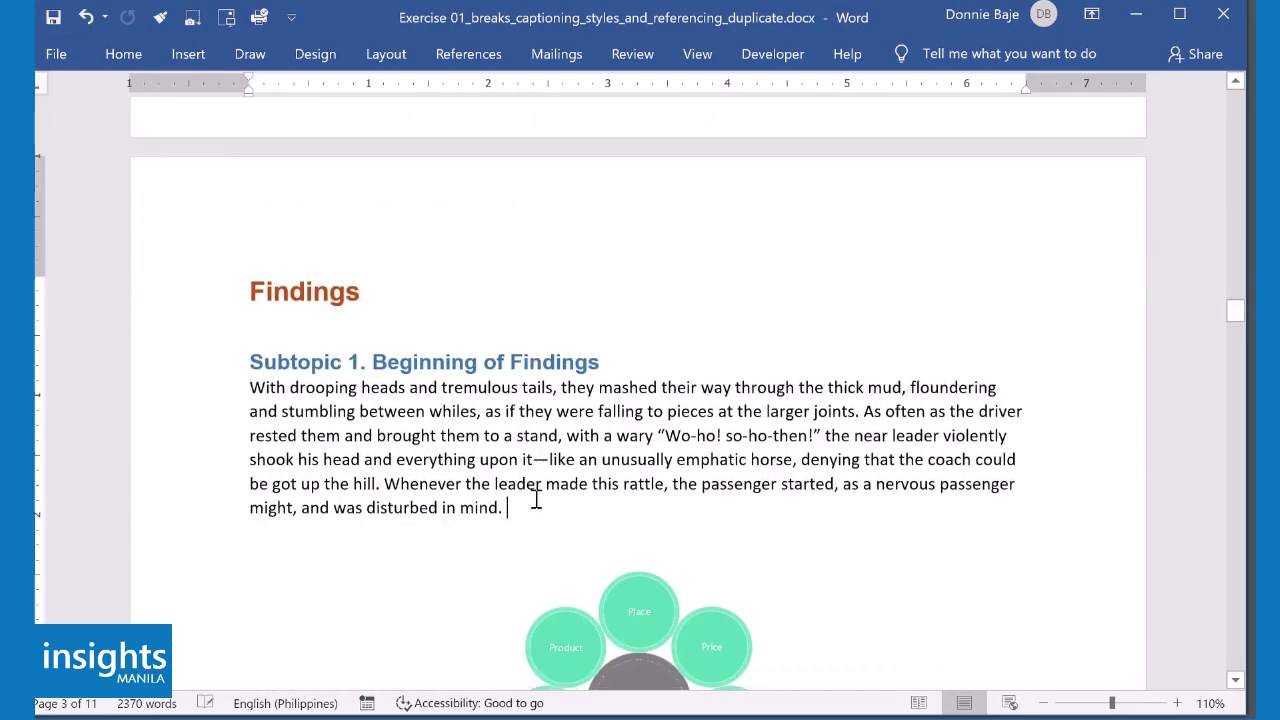
pyautogui.click(480, 68)
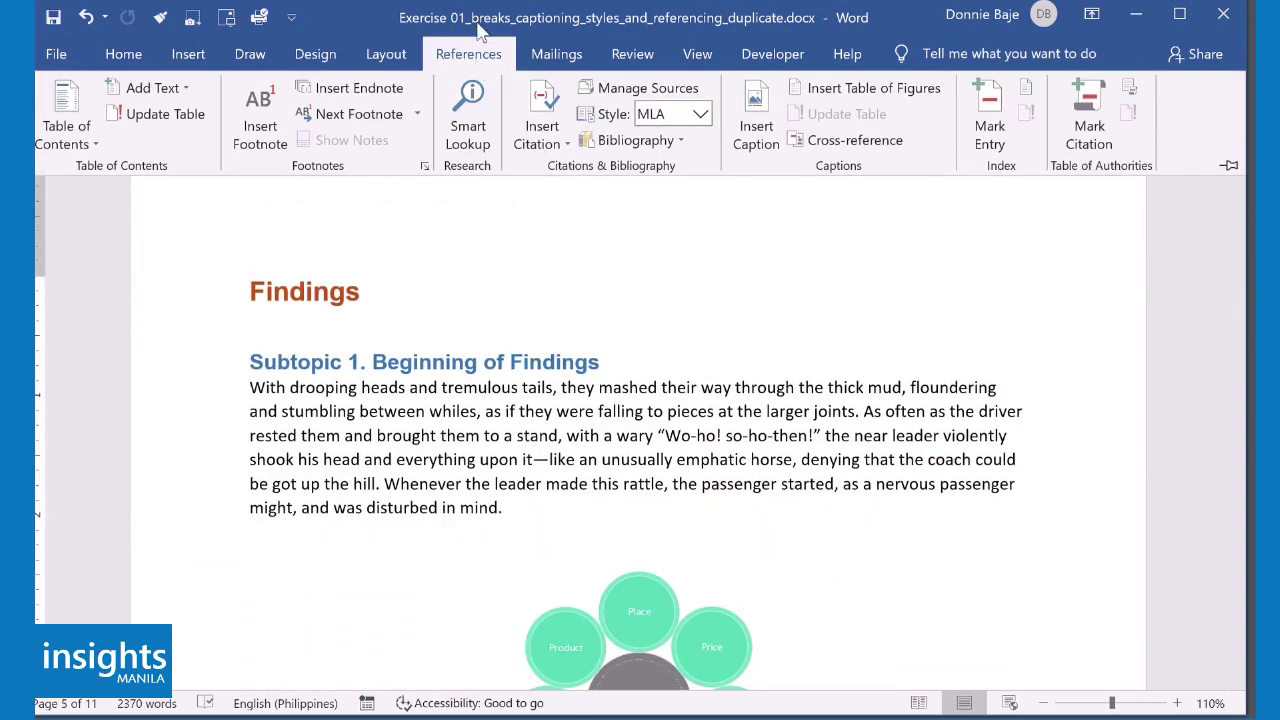
pyautogui.click(535, 145)
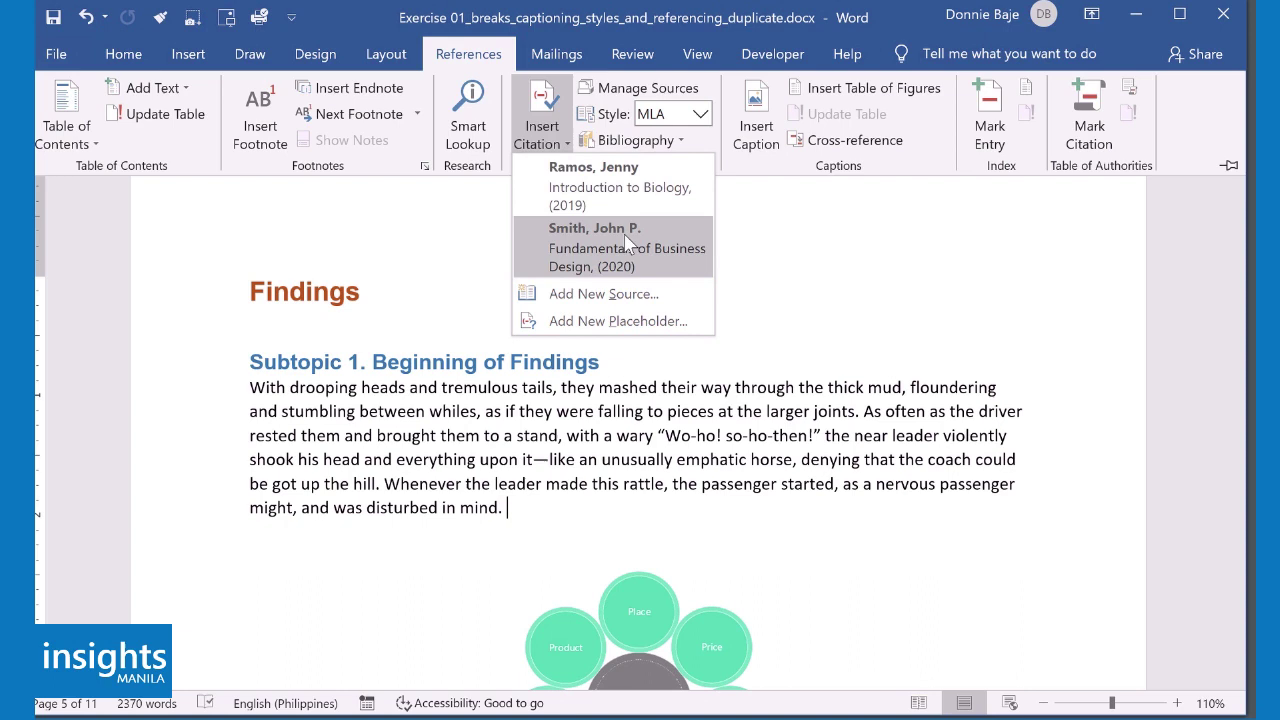
pyautogui.click(622, 187)
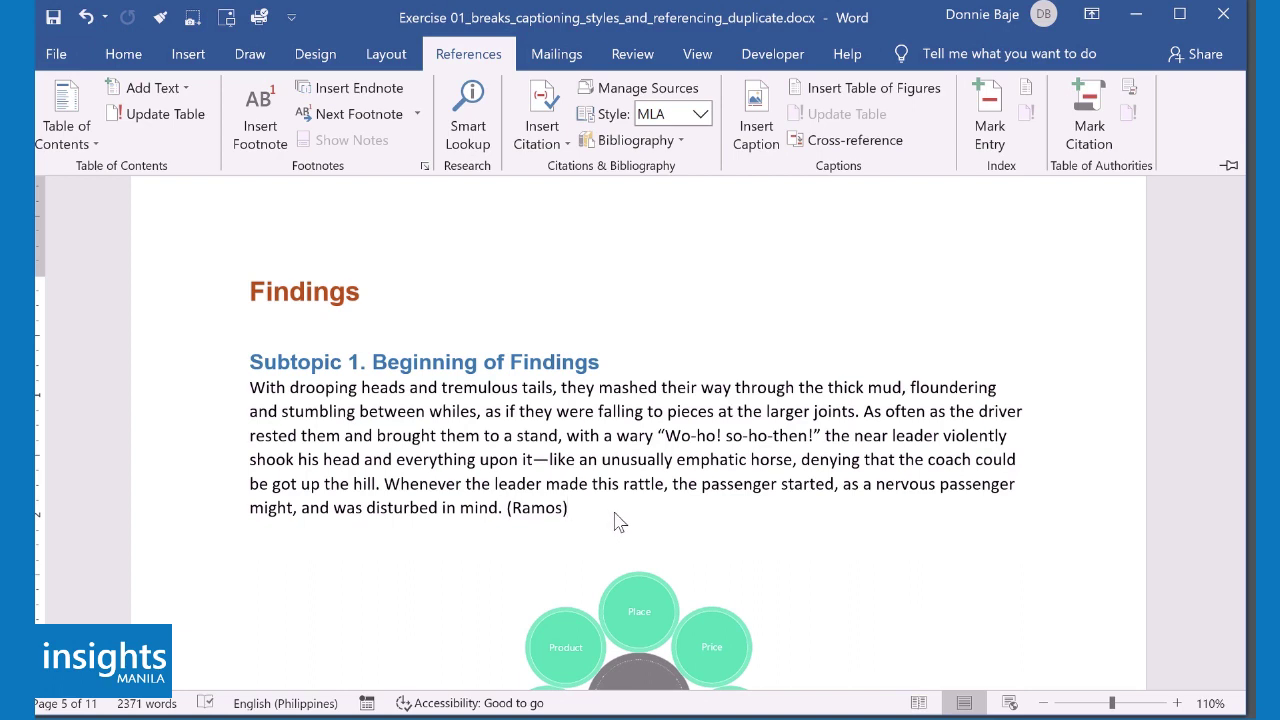
# - Scroll to the end of the document and collapse the ribbon for more room
pyautogui.scroll(-20, 618, 521)
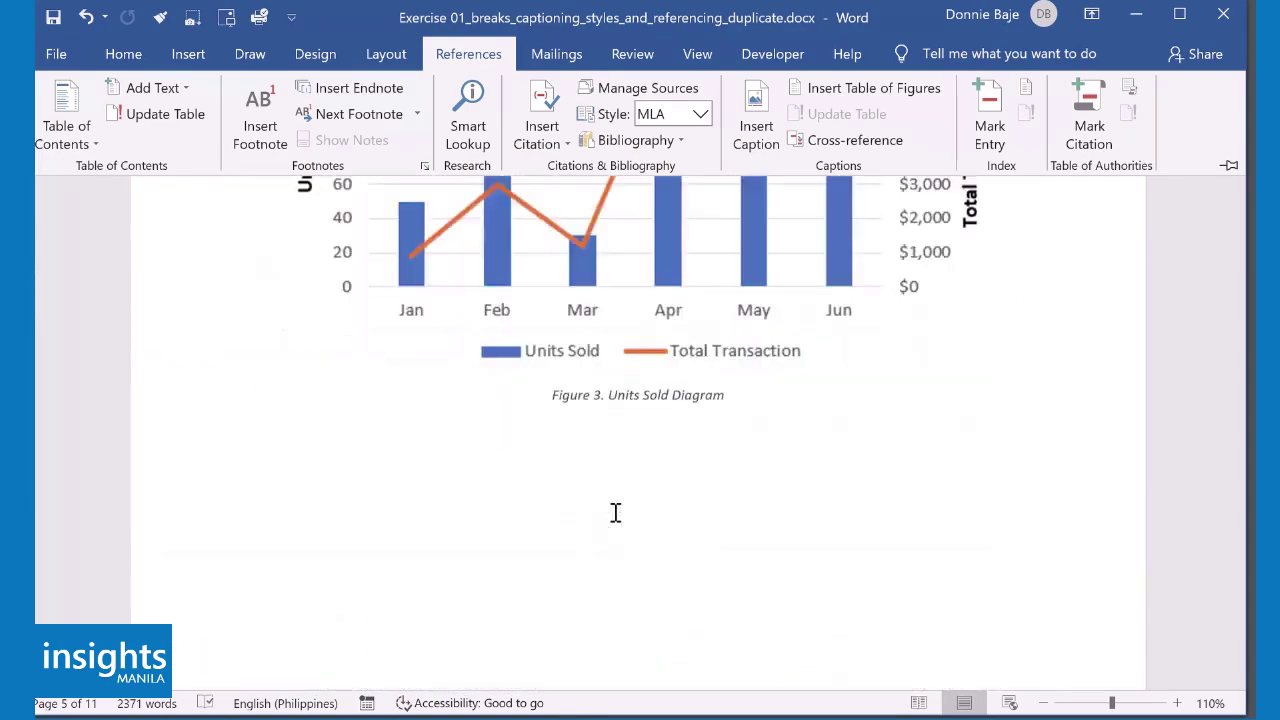
pyautogui.scroll(-20, 616, 513)
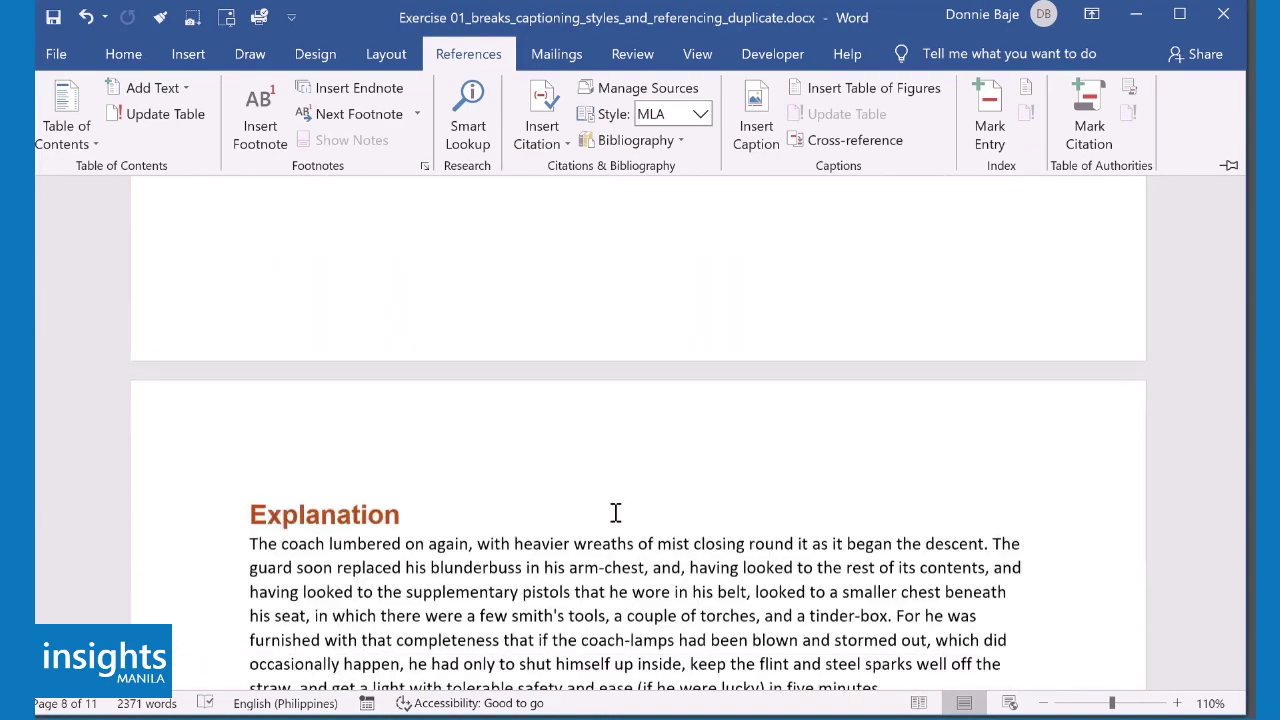
pyautogui.scroll(-15, 616, 513)
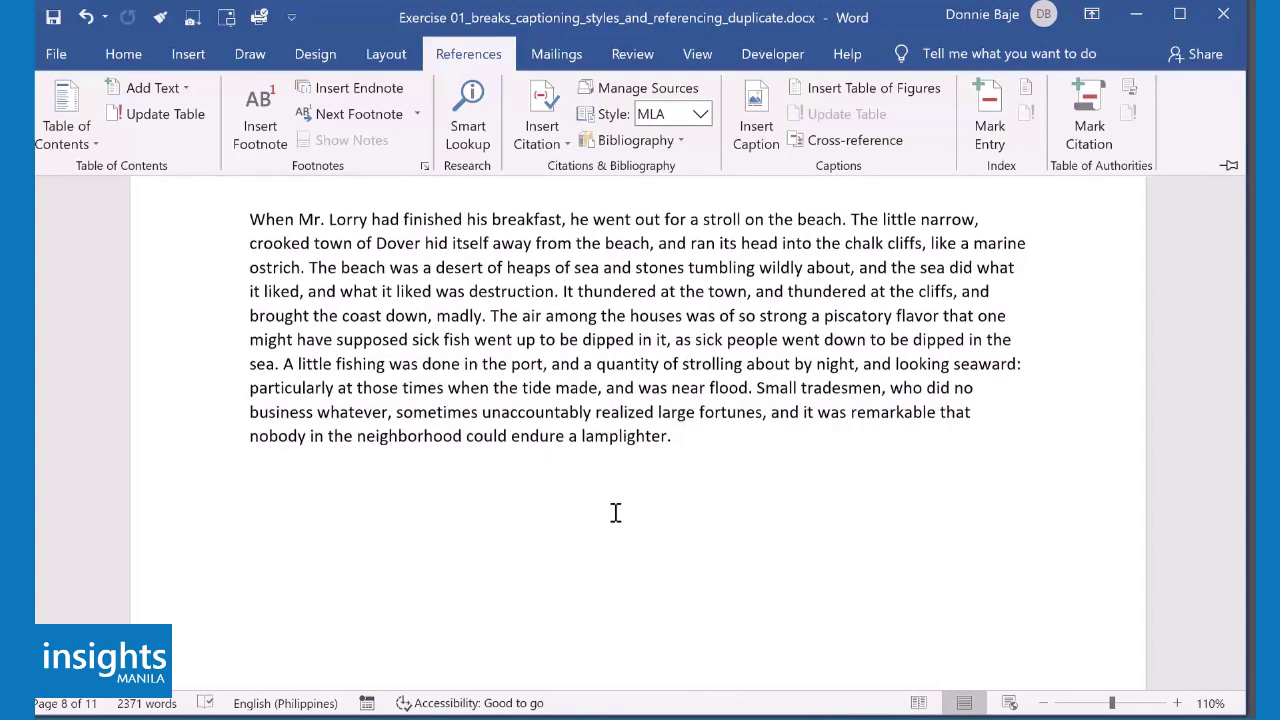
pyautogui.scroll(-5, 616, 513)
pyautogui.hotkey('ctrl', 'F1')
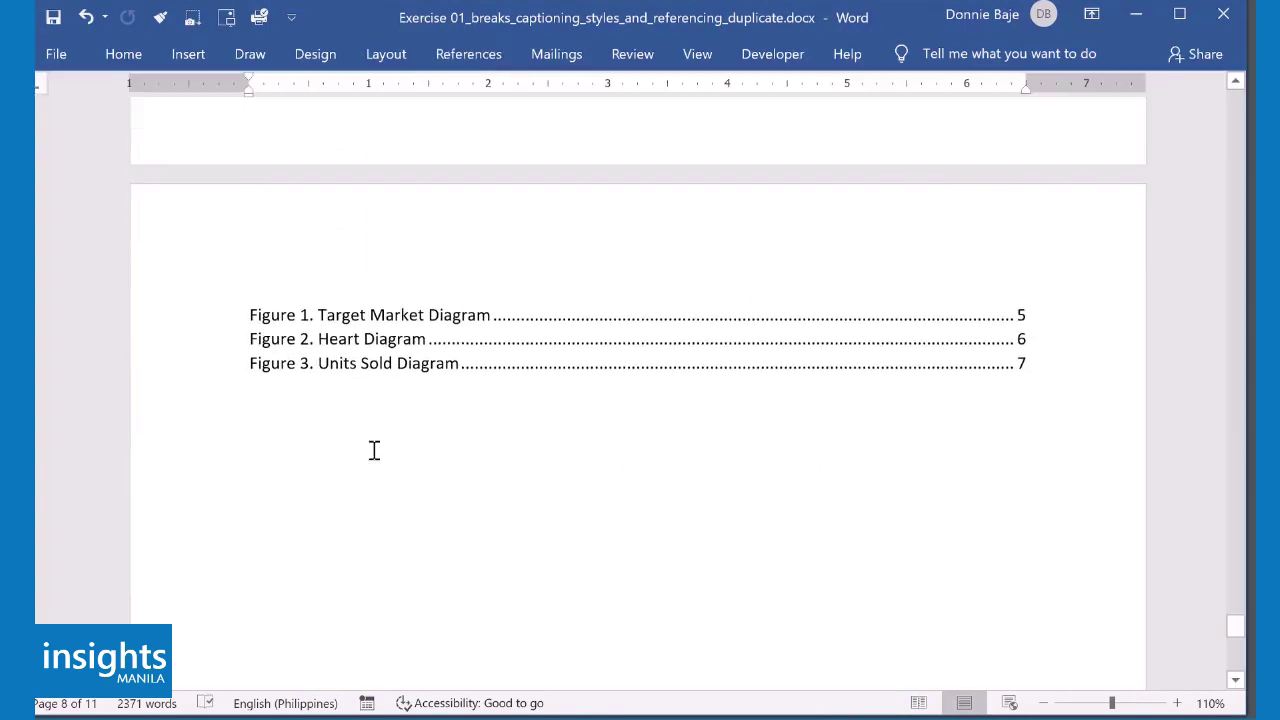
pyautogui.scroll(6, 463, 404)
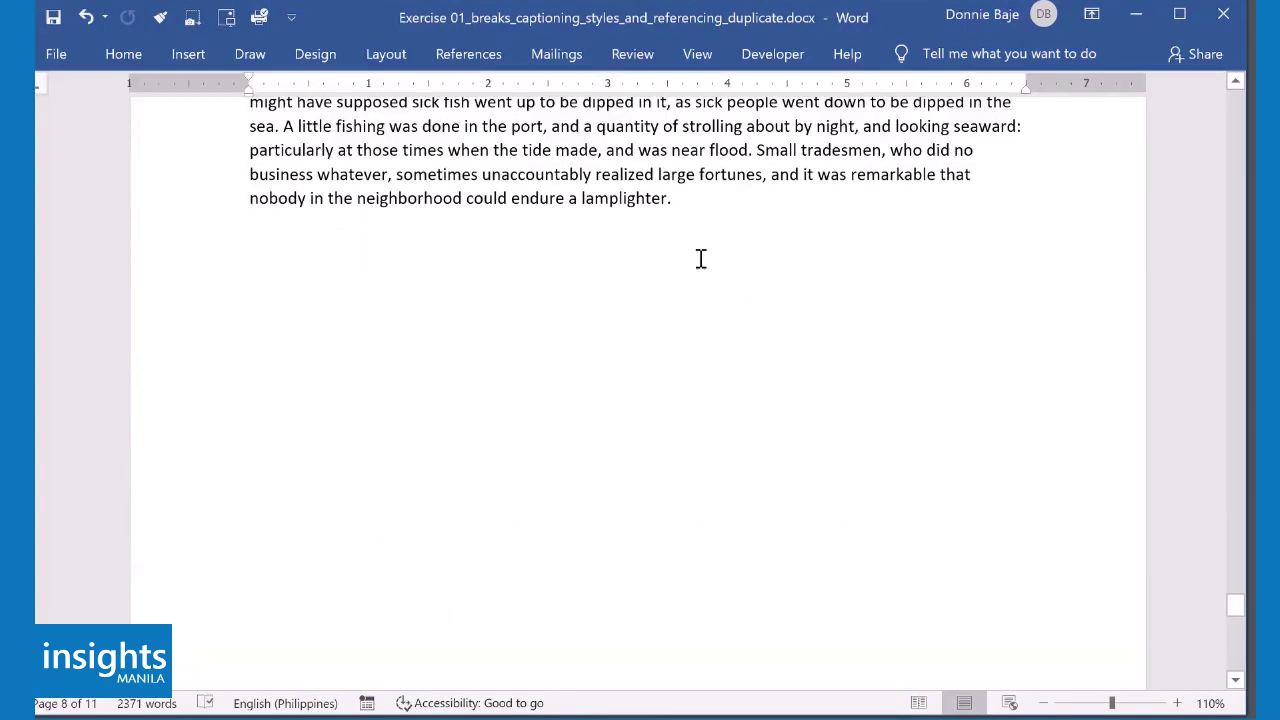
# - Add a new paragraph and a page break after 'lamplighter.', creating a blank final page
pyautogui.click(712, 204)
pyautogui.press('Return')
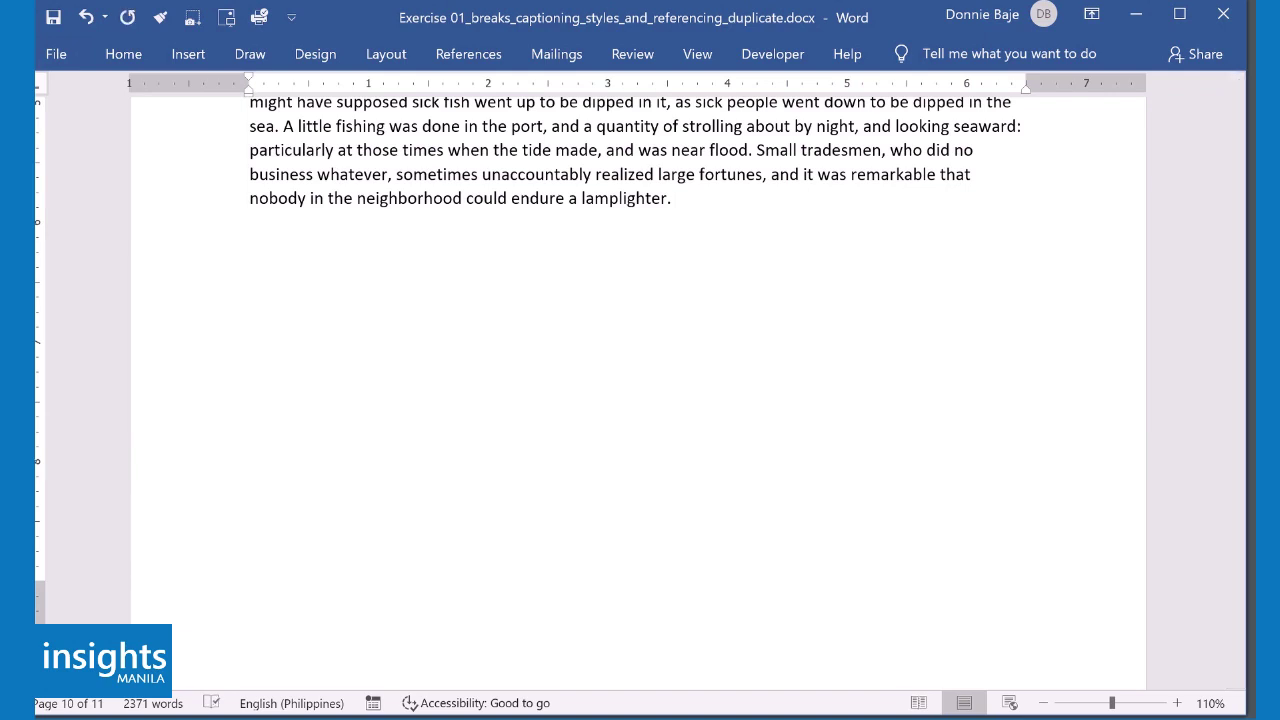
pyautogui.hotkey('ctrl', 'Return')
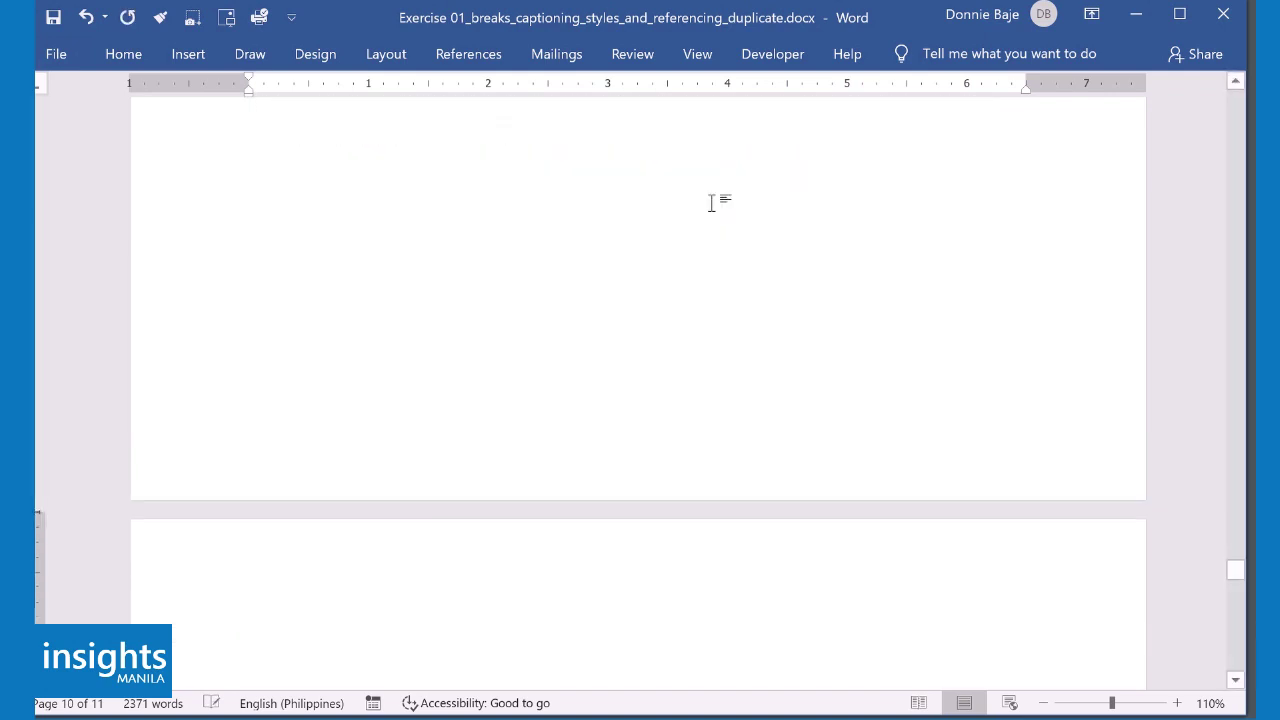
pyautogui.scroll(-5, 672, 390)
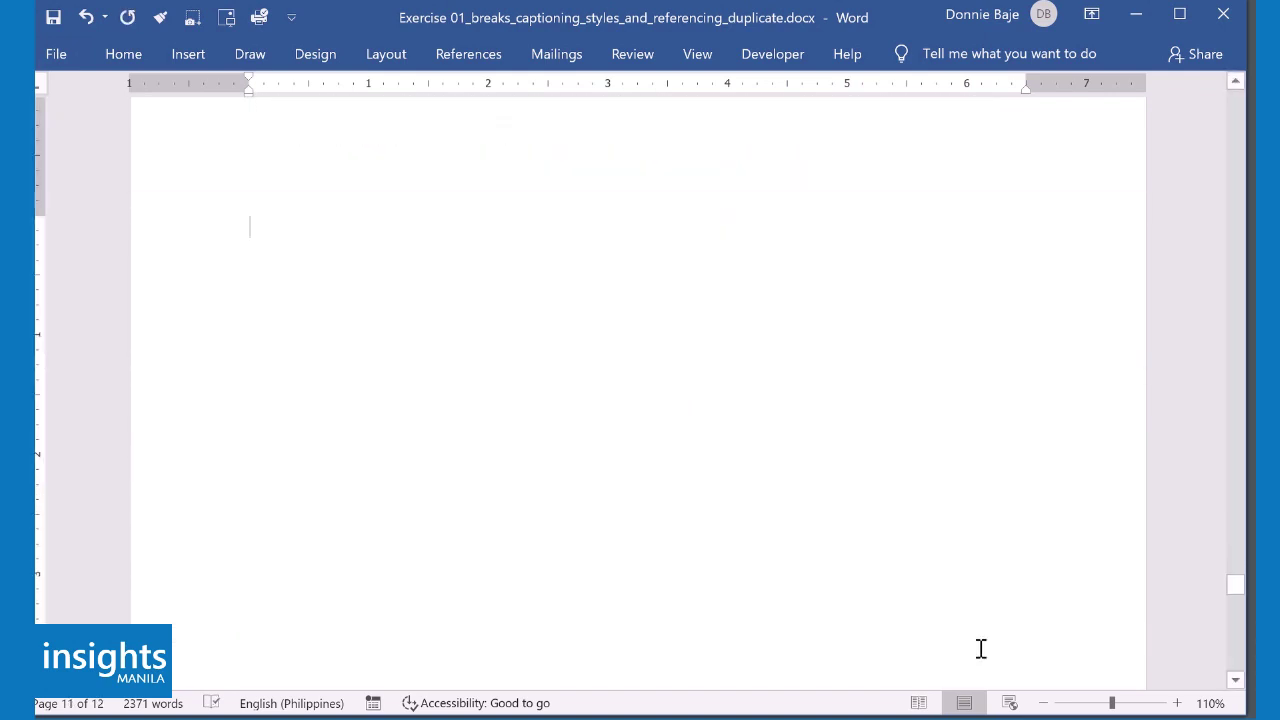
pyautogui.click(1043, 703)
pyautogui.click(1043, 703)
pyautogui.click(1043, 703)
pyautogui.click(1043, 703)
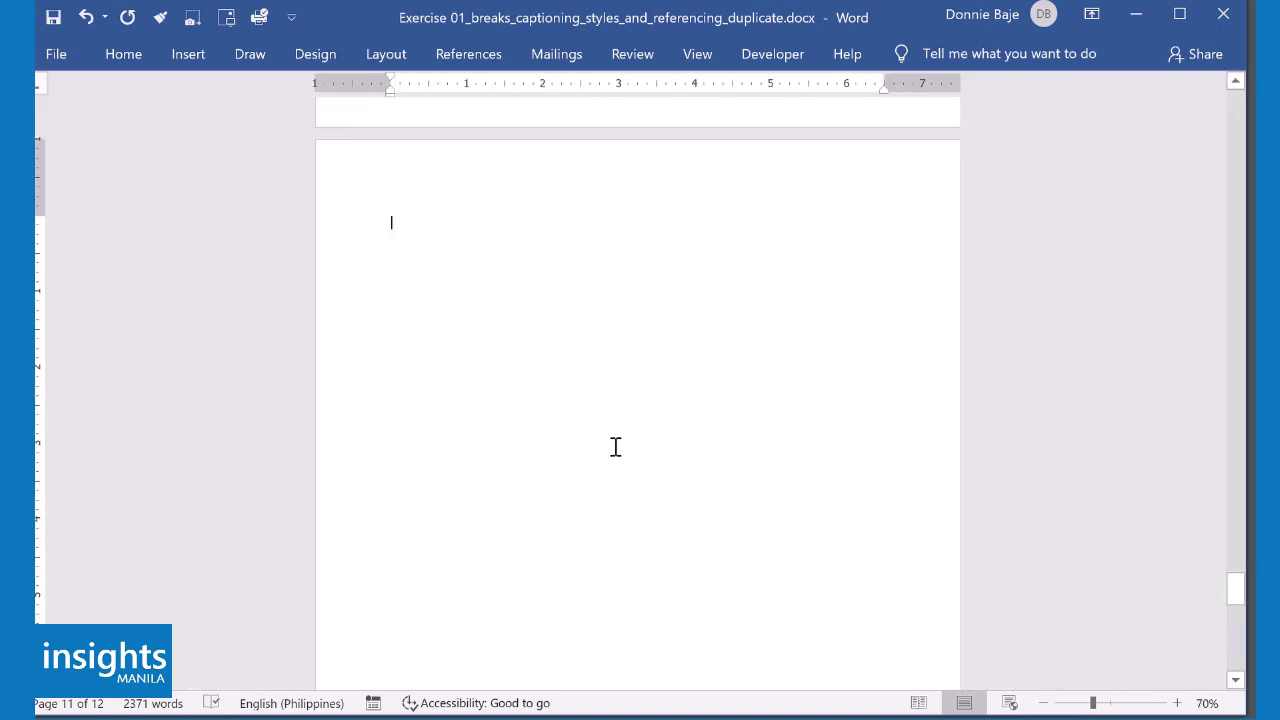
pyautogui.scroll(1, 557, 303)
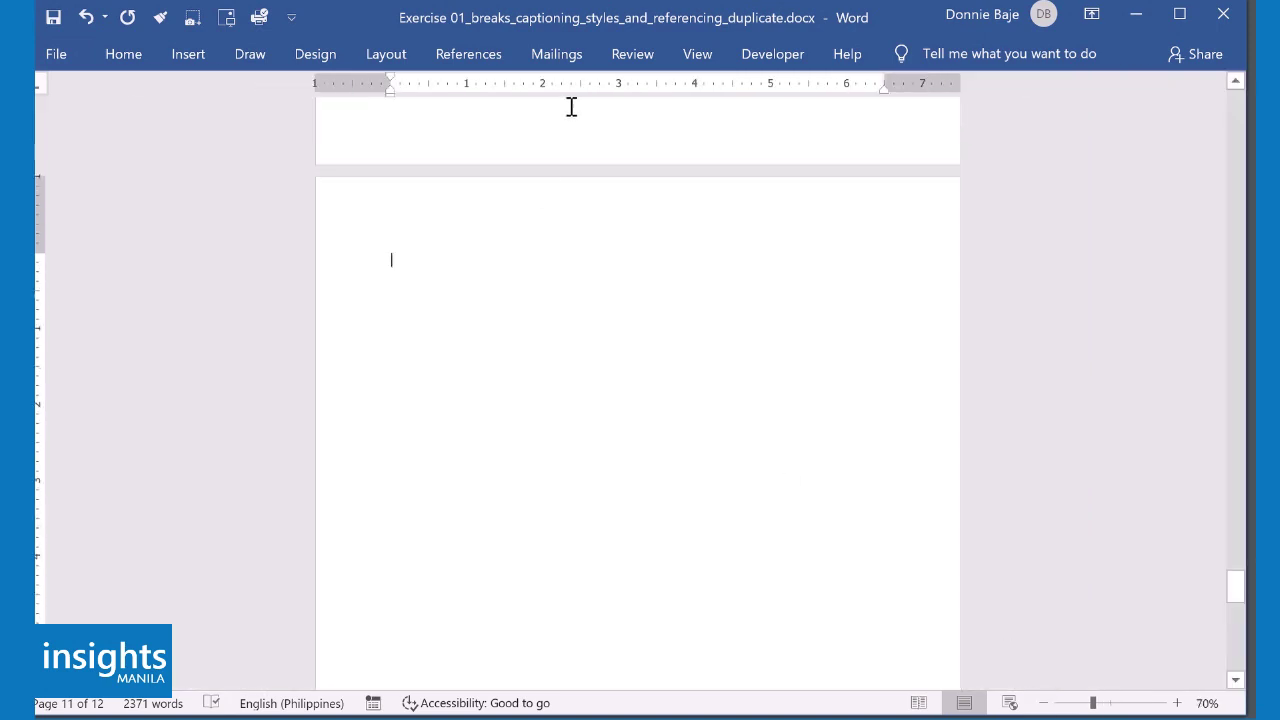
pyautogui.click(487, 58)
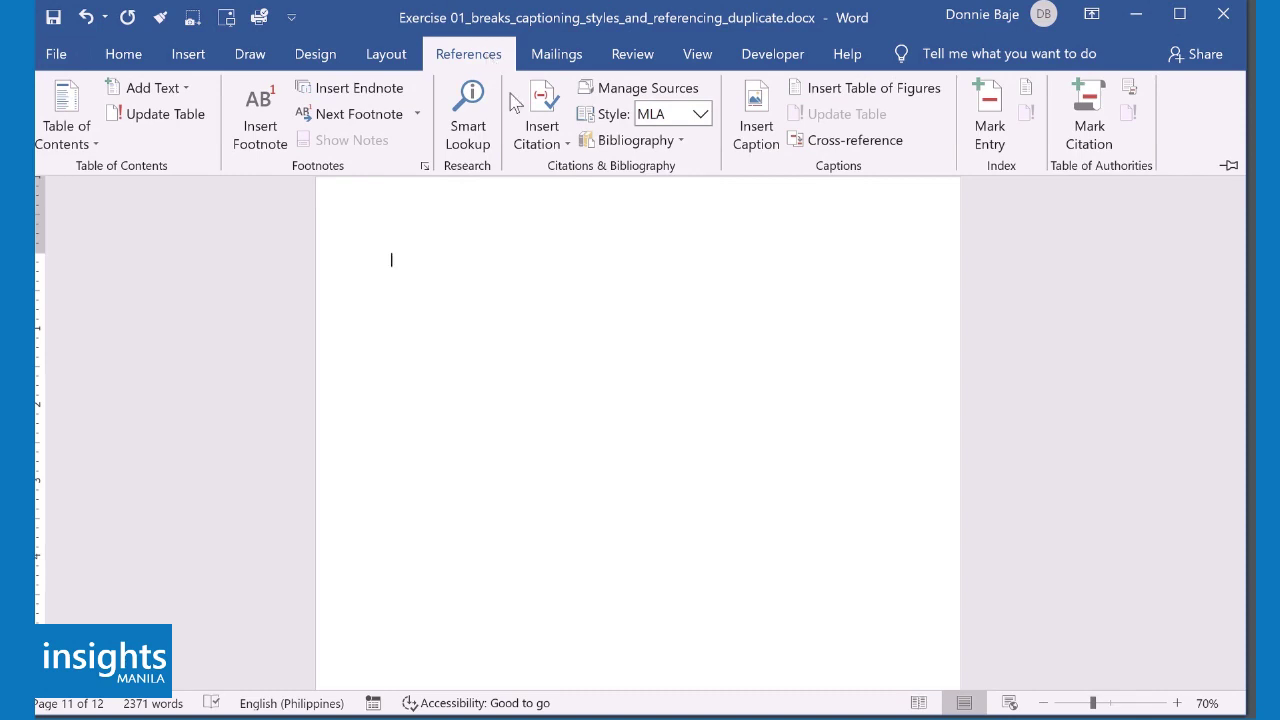
# - Insert the built-in Bibliography on the new page and zoom in to check both entries
pyautogui.click(678, 142)
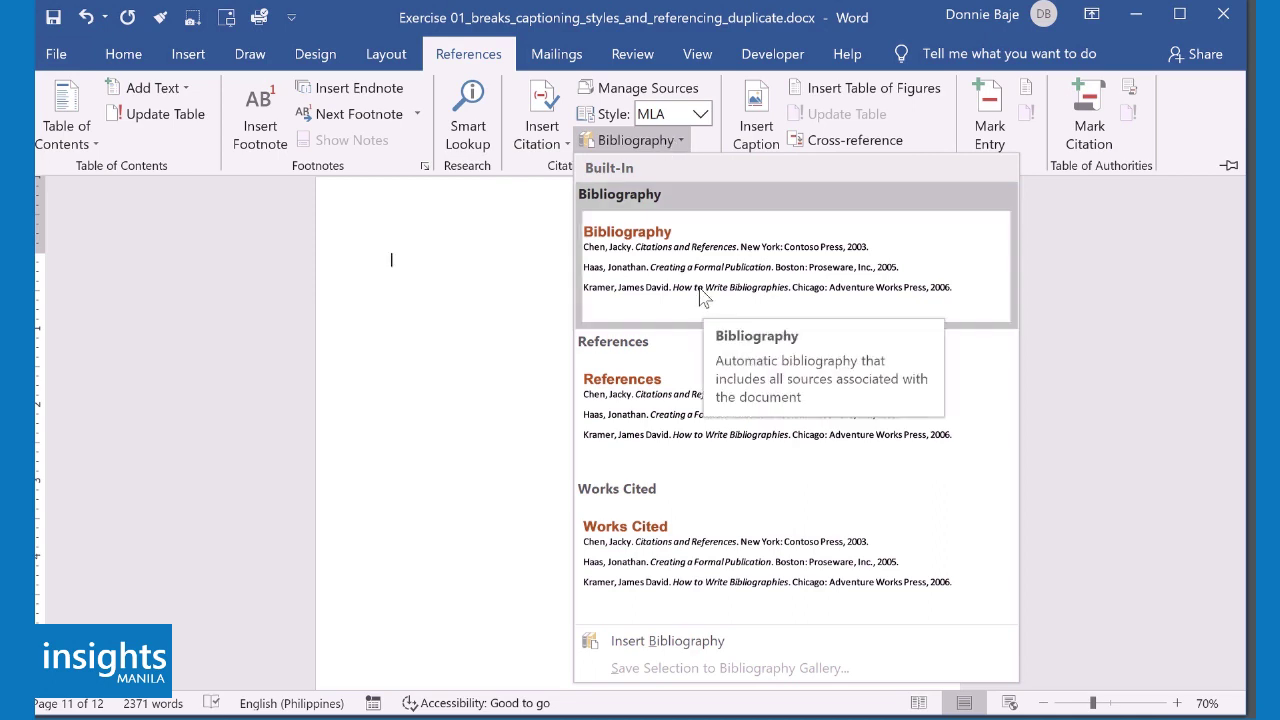
pyautogui.click(703, 296)
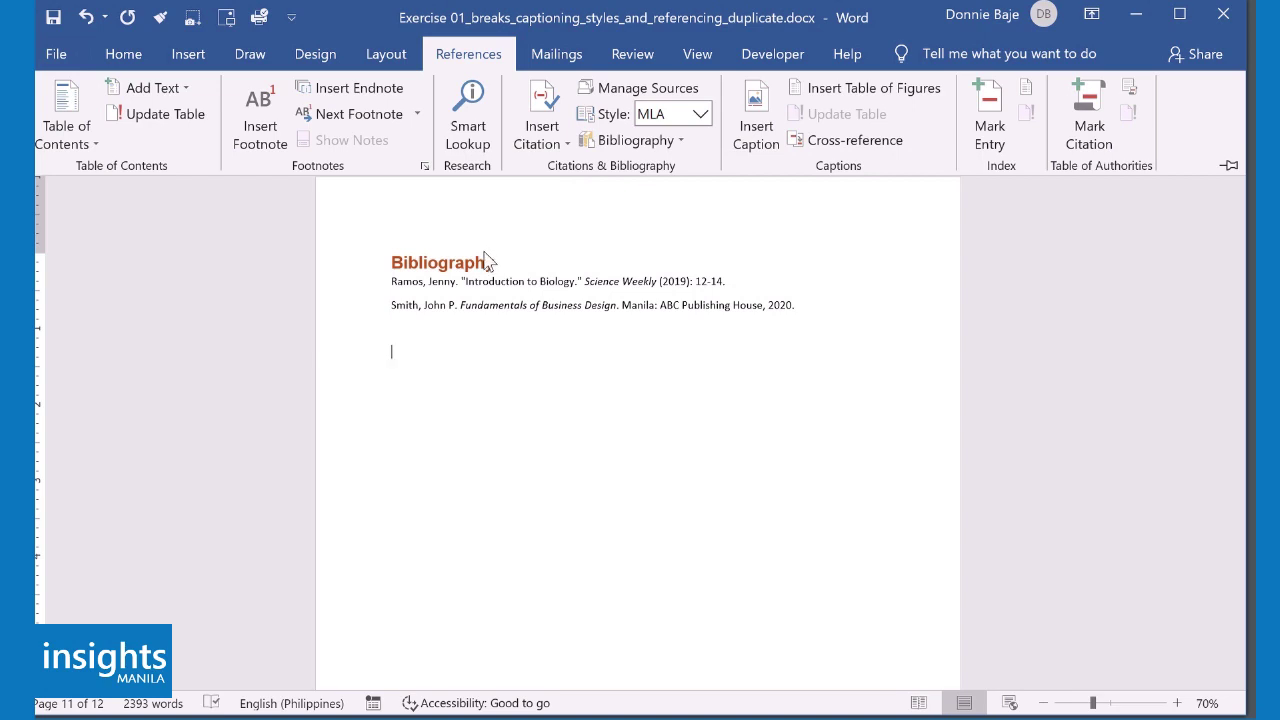
pyautogui.click(1177, 703)
pyautogui.click(1177, 703)
pyautogui.click(1177, 703)
pyautogui.click(1177, 703)
pyautogui.click(1177, 703)
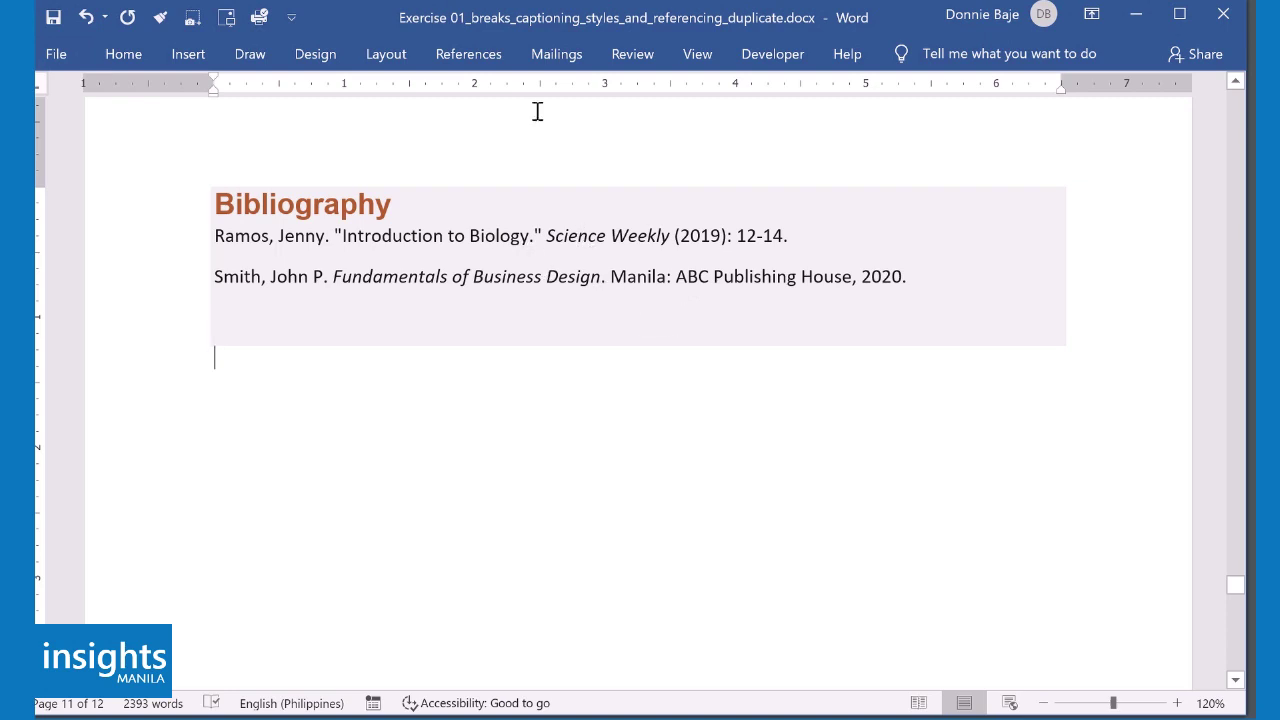
pyautogui.click(503, 66)
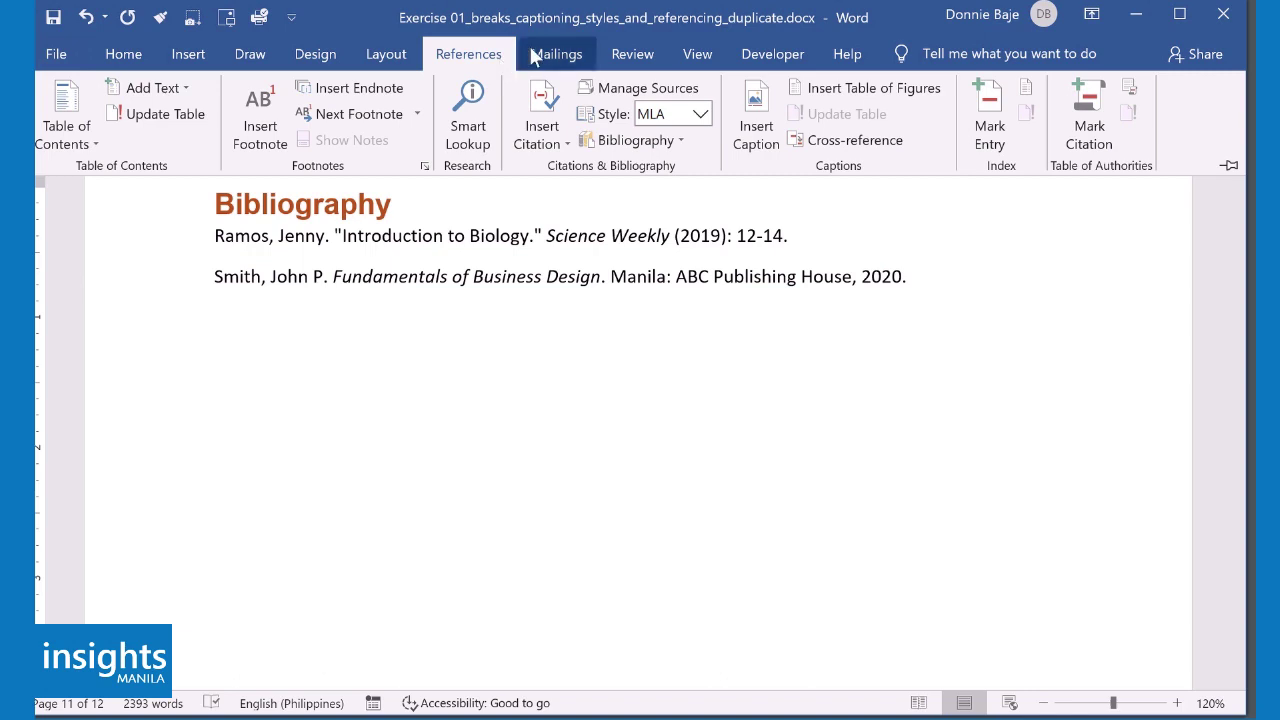
# - Switch the citation style to APA, try Chicago, then settle back on APA
pyautogui.click(700, 114)
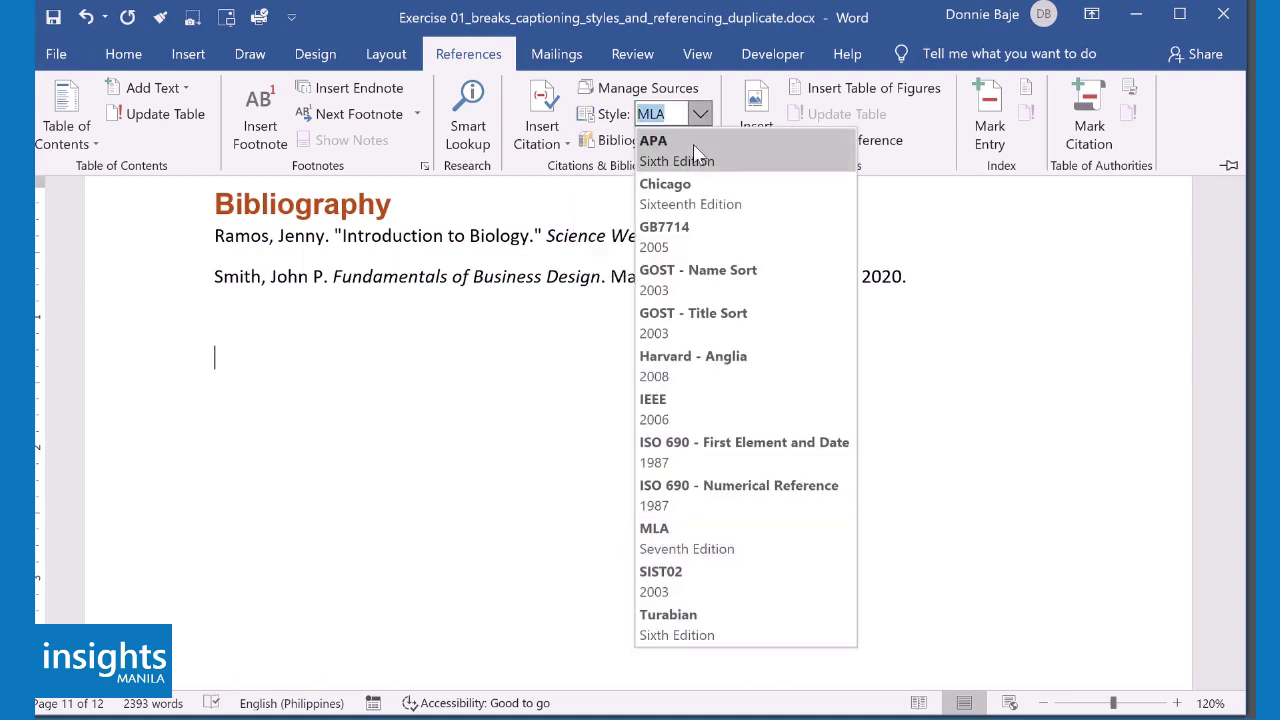
pyautogui.click(697, 152)
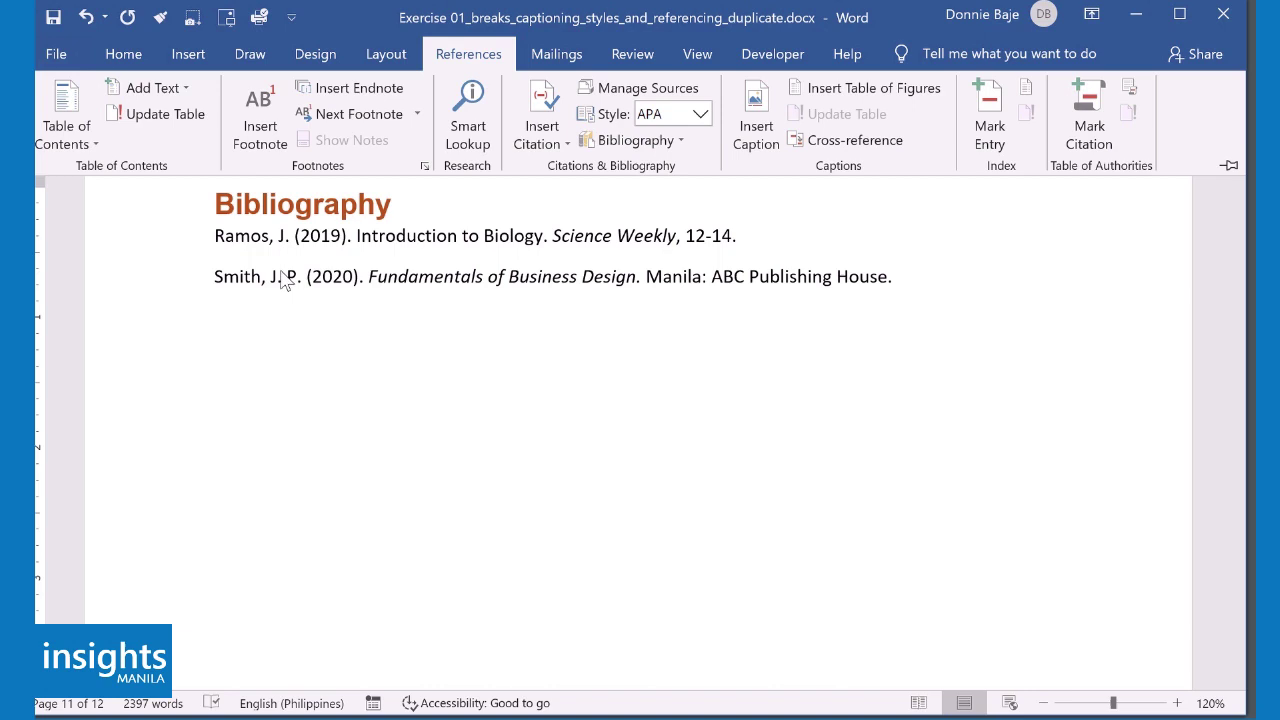
pyautogui.click(700, 114)
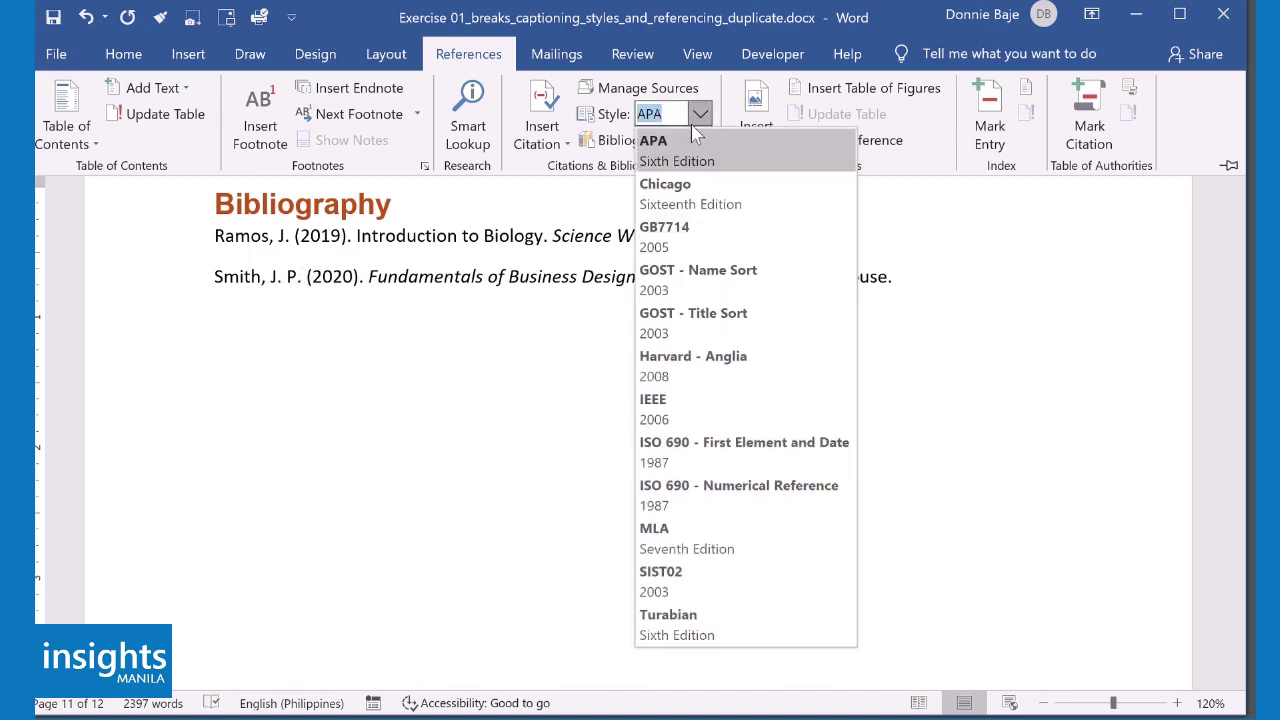
pyautogui.click(757, 203)
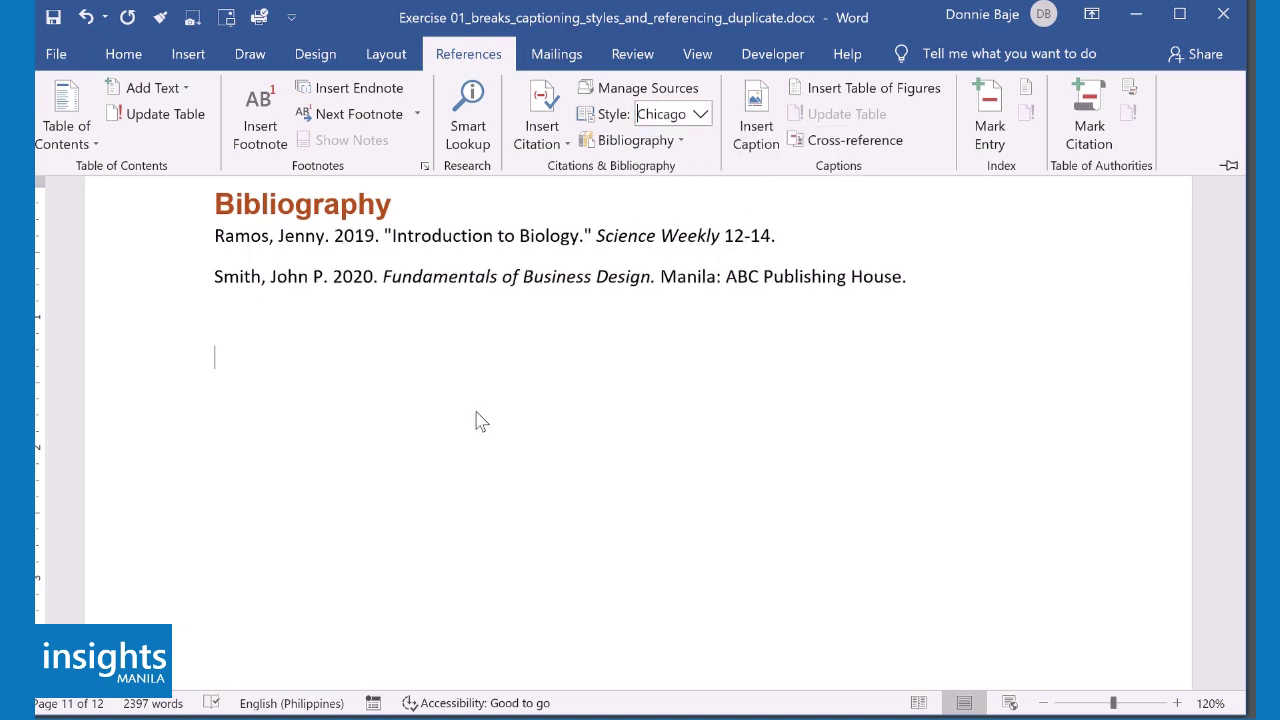
pyautogui.click(701, 115)
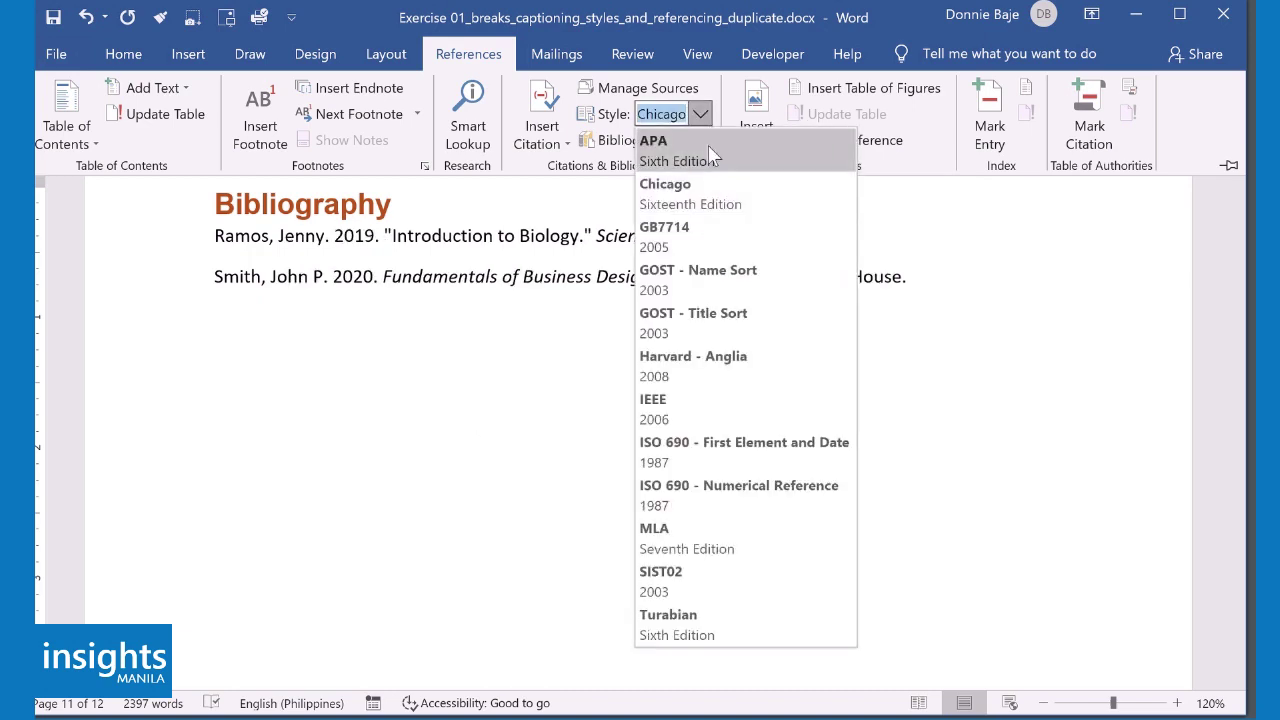
pyautogui.click(711, 155)
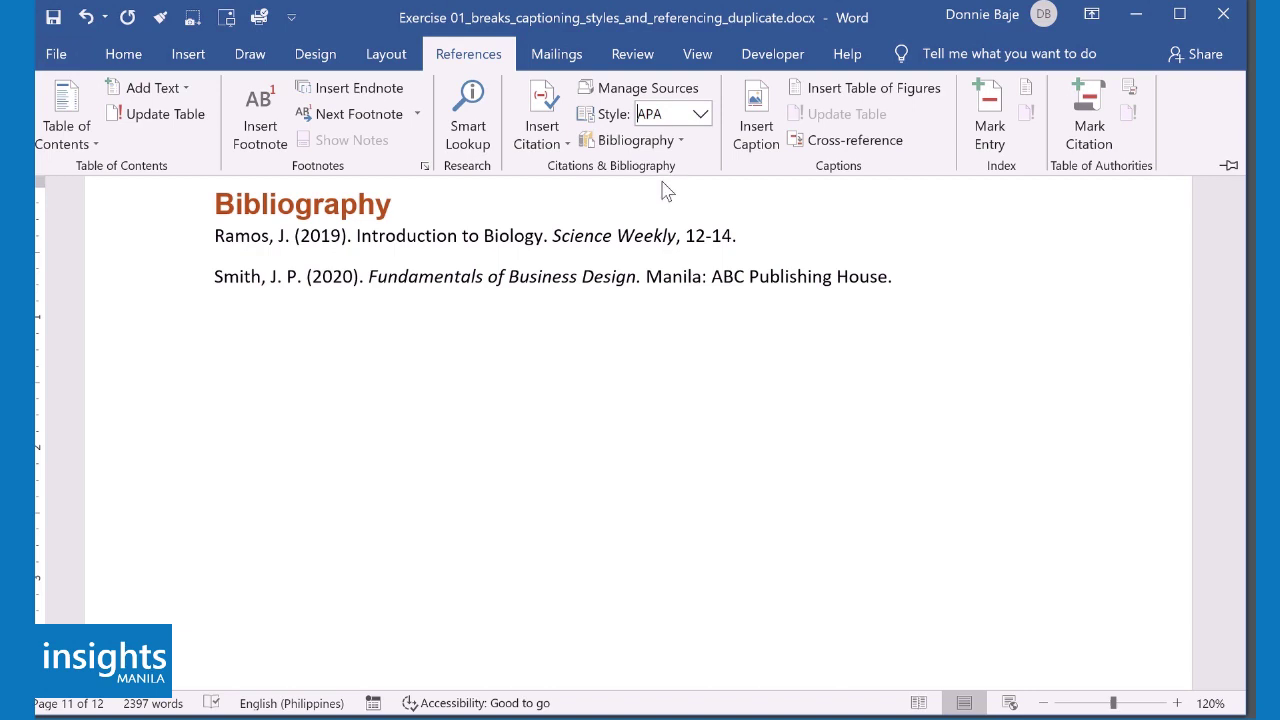
# - Open the Source Manager and begin scrolling down its Master List of sources
pyautogui.click(660, 98)
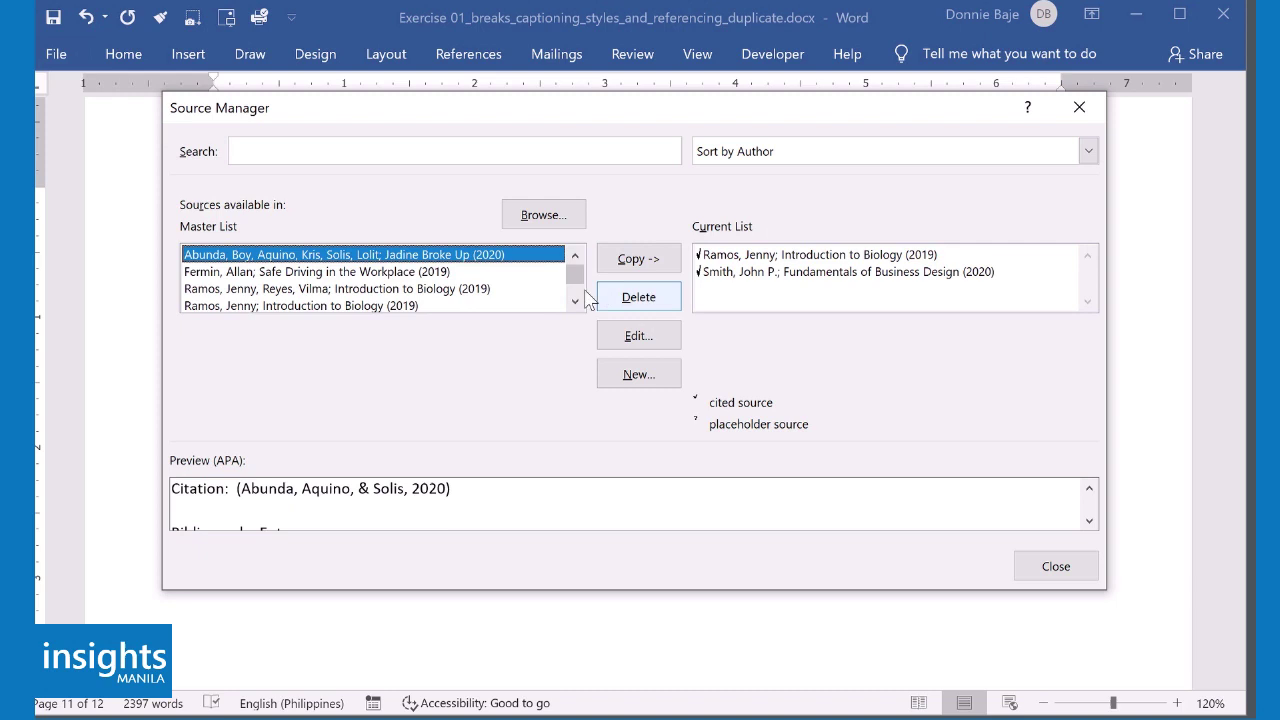
pyautogui.scroll(-2, 577, 300)
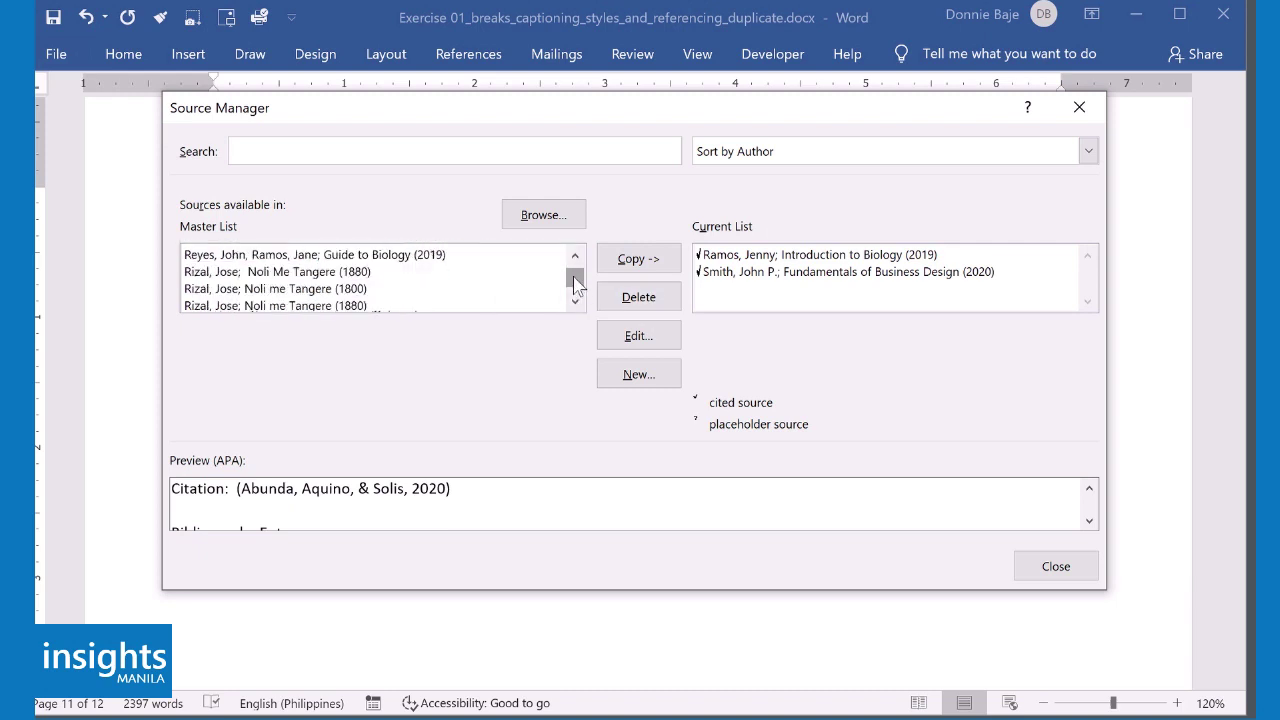
pyautogui.scroll(-2, 579, 302)
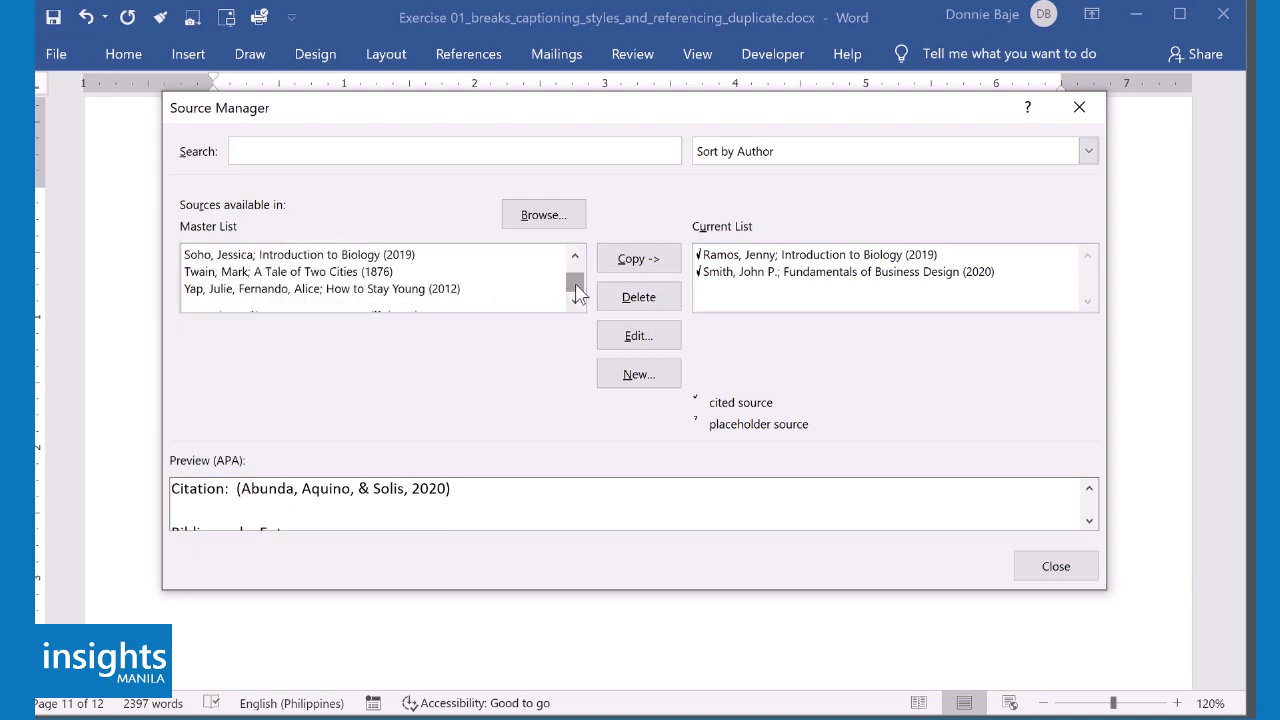
pyautogui.click(577, 258)
pyautogui.click(577, 258)
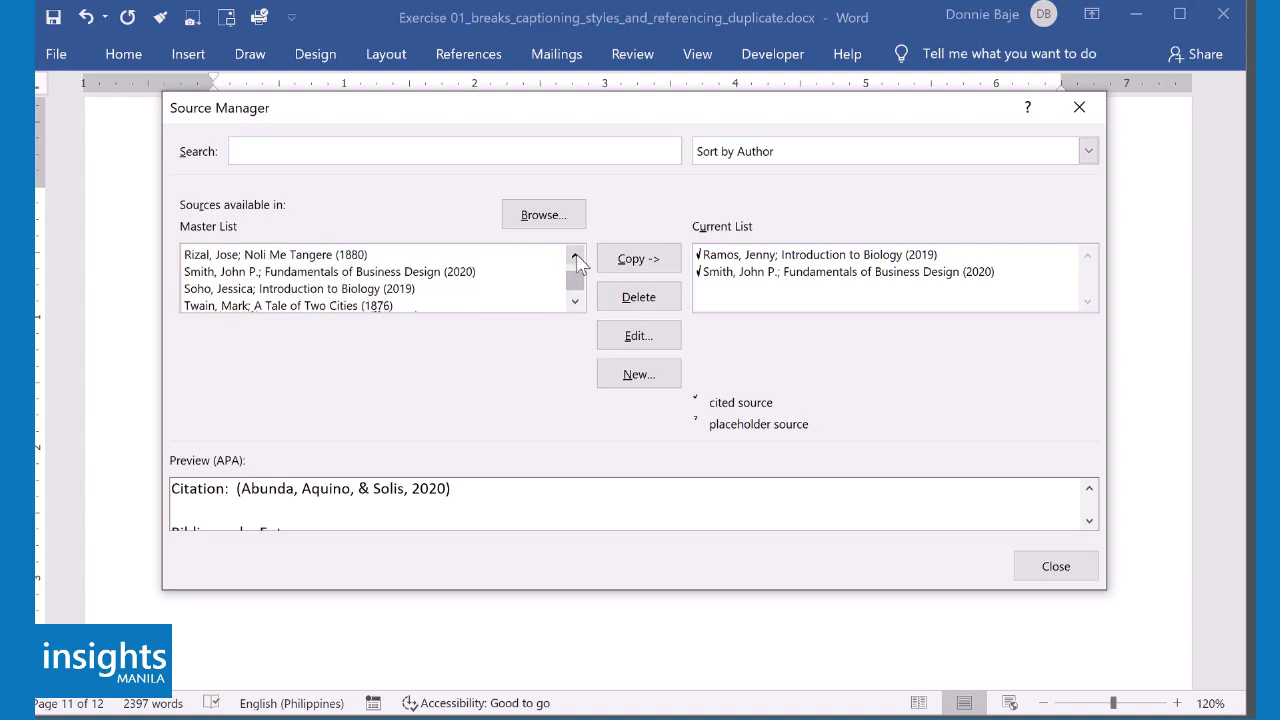
pyautogui.click(577, 258)
# - Scroll further through the Master List, beside the cited Introduction to Biology and Fundamentals of Business Design
pyautogui.scroll(-1, 583, 287)
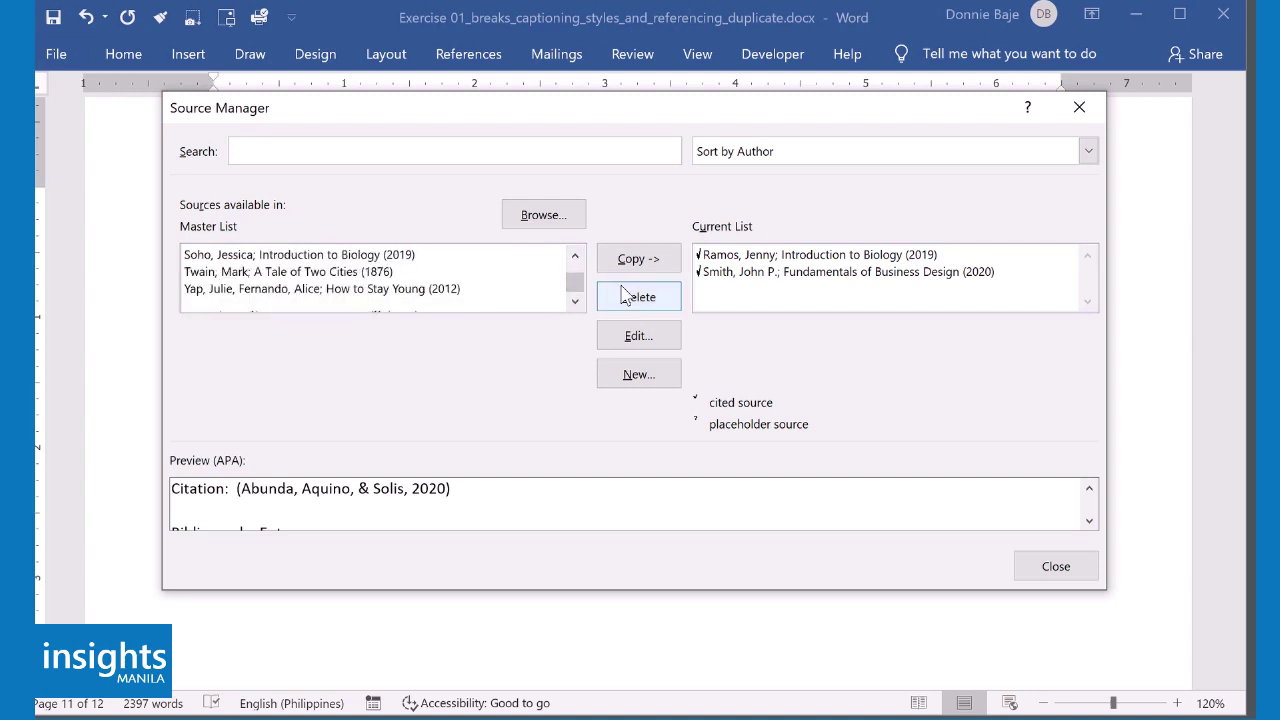
pyautogui.click(577, 258)
pyautogui.click(577, 258)
pyautogui.click(577, 258)
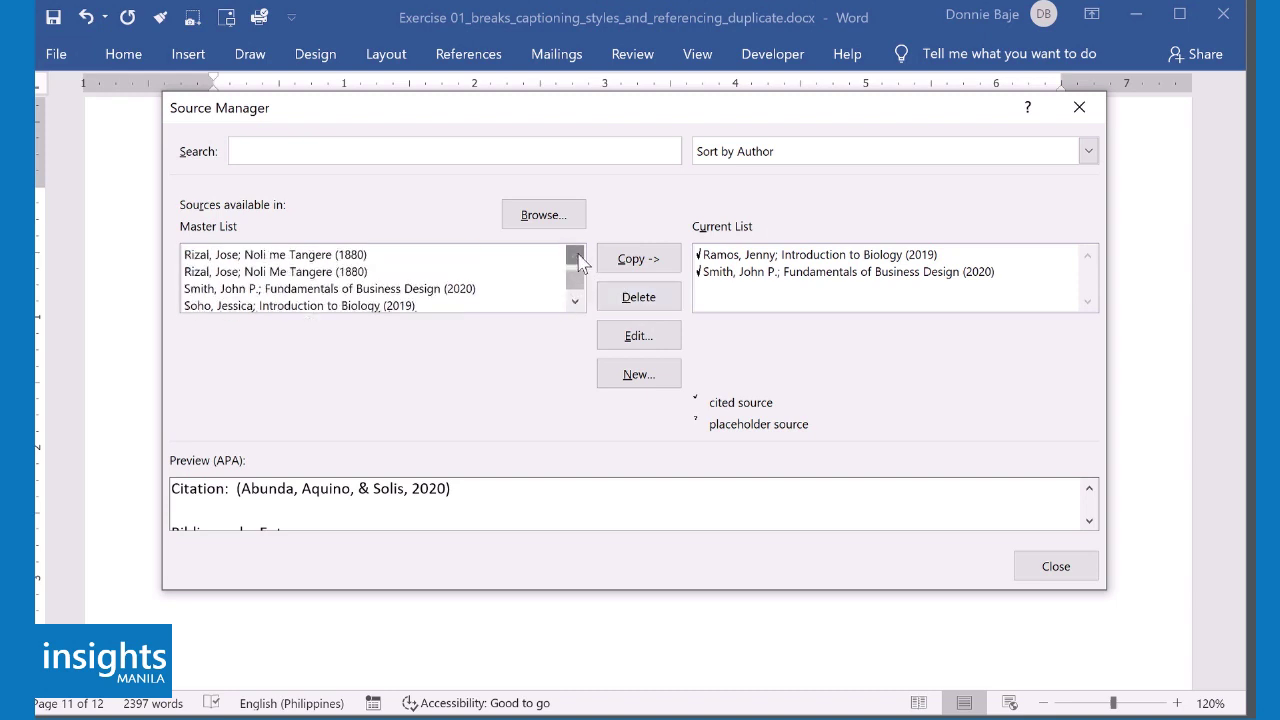
pyautogui.click(577, 258)
pyautogui.click(577, 258)
pyautogui.click(577, 258)
pyautogui.click(577, 258)
pyautogui.click(575, 256)
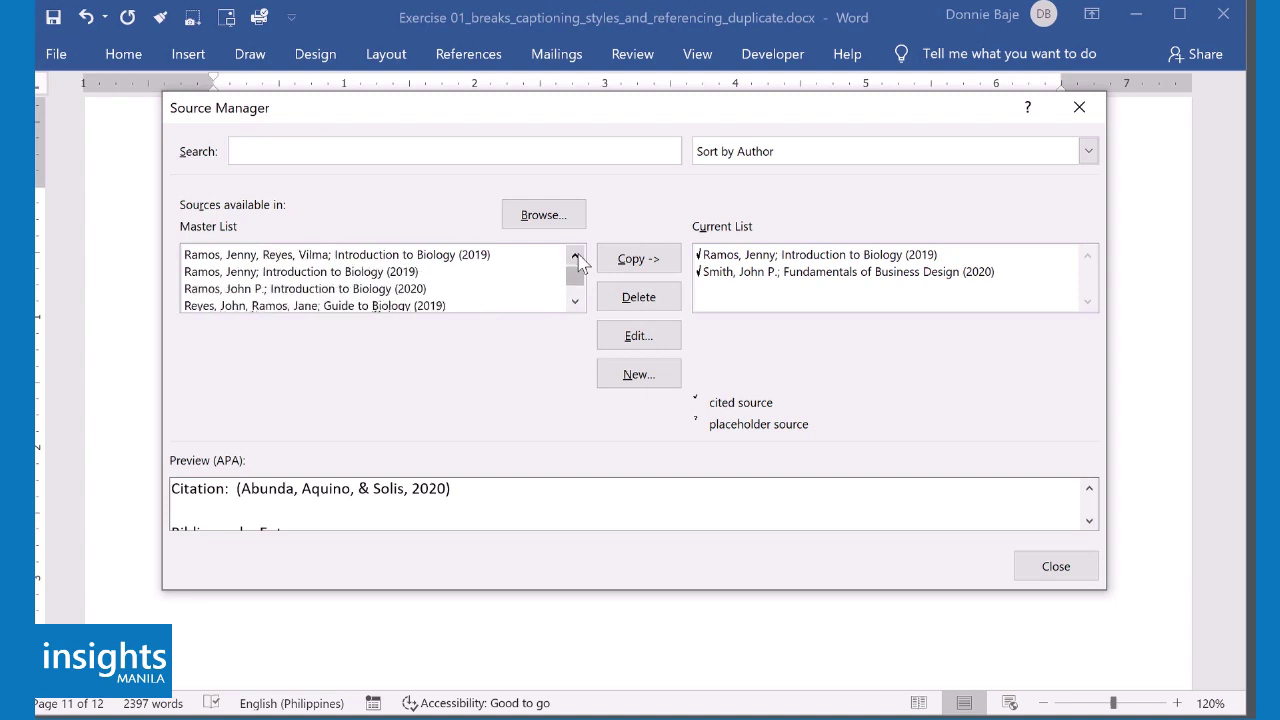